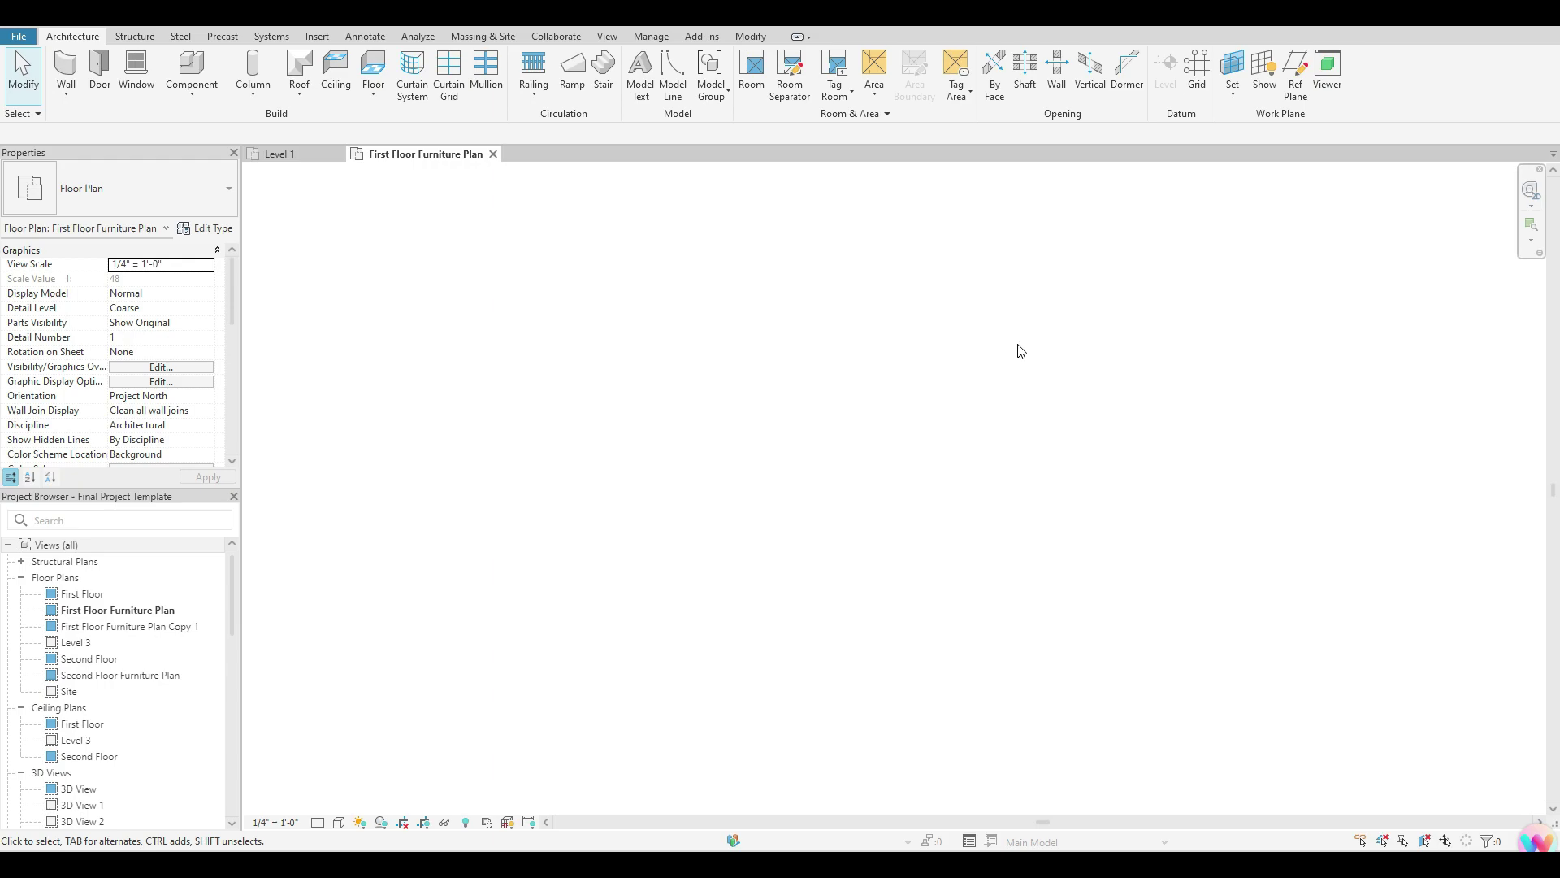
# - Switch to the Insert ribbon tab to reach the Link CAD and import tools
pyautogui.click(317, 36)
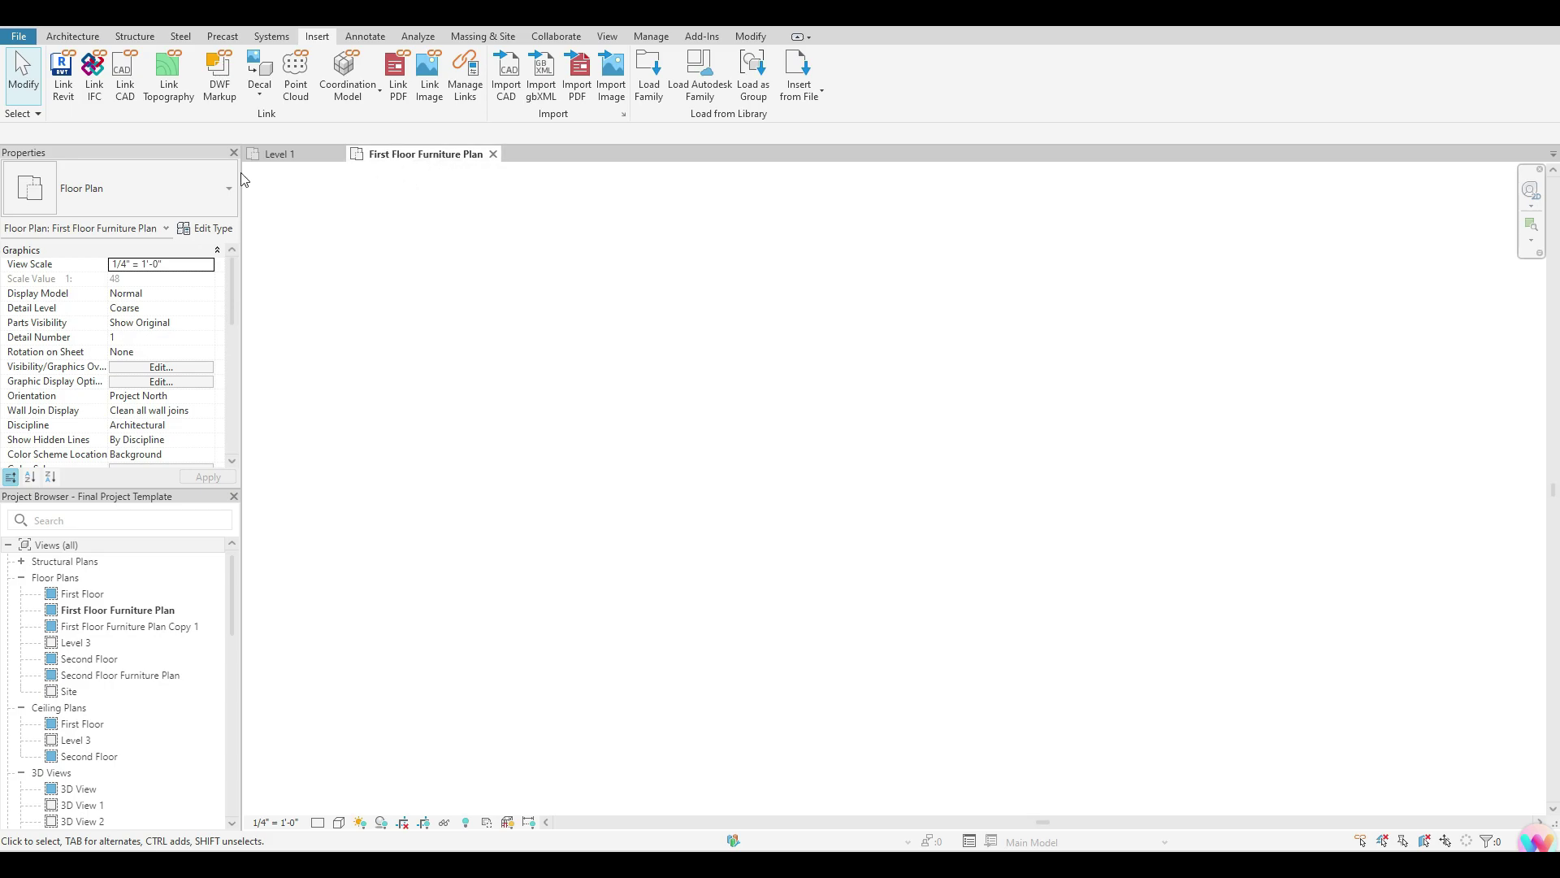
# - Start Link CAD, skip the save reminder, and select Floor Plan.dwg from the WEEK 1 folder
pyautogui.click(128, 79)
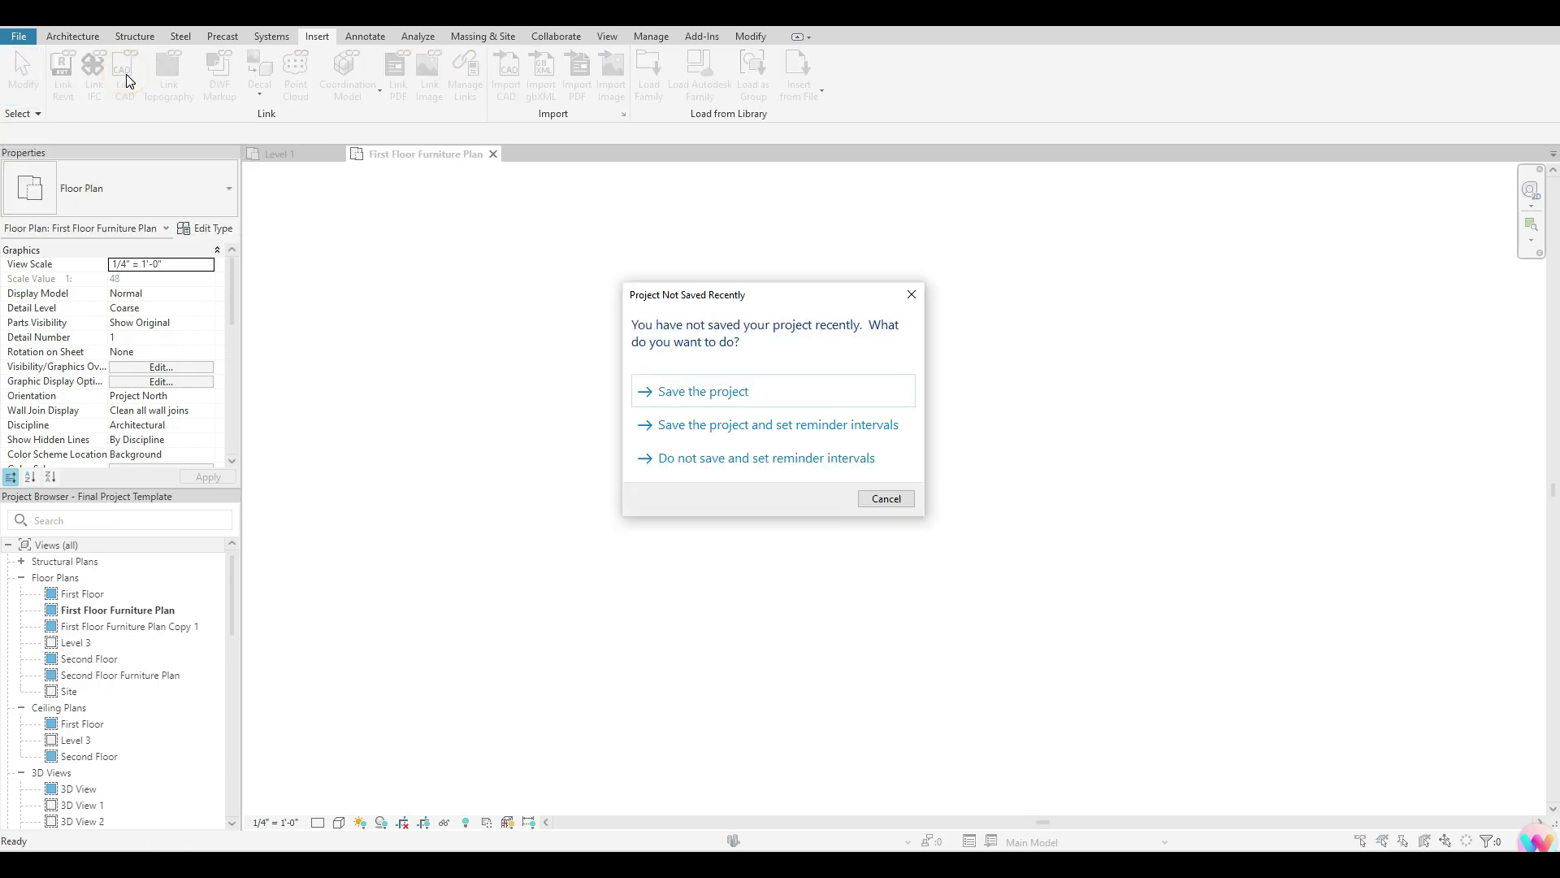
pyautogui.click(912, 294)
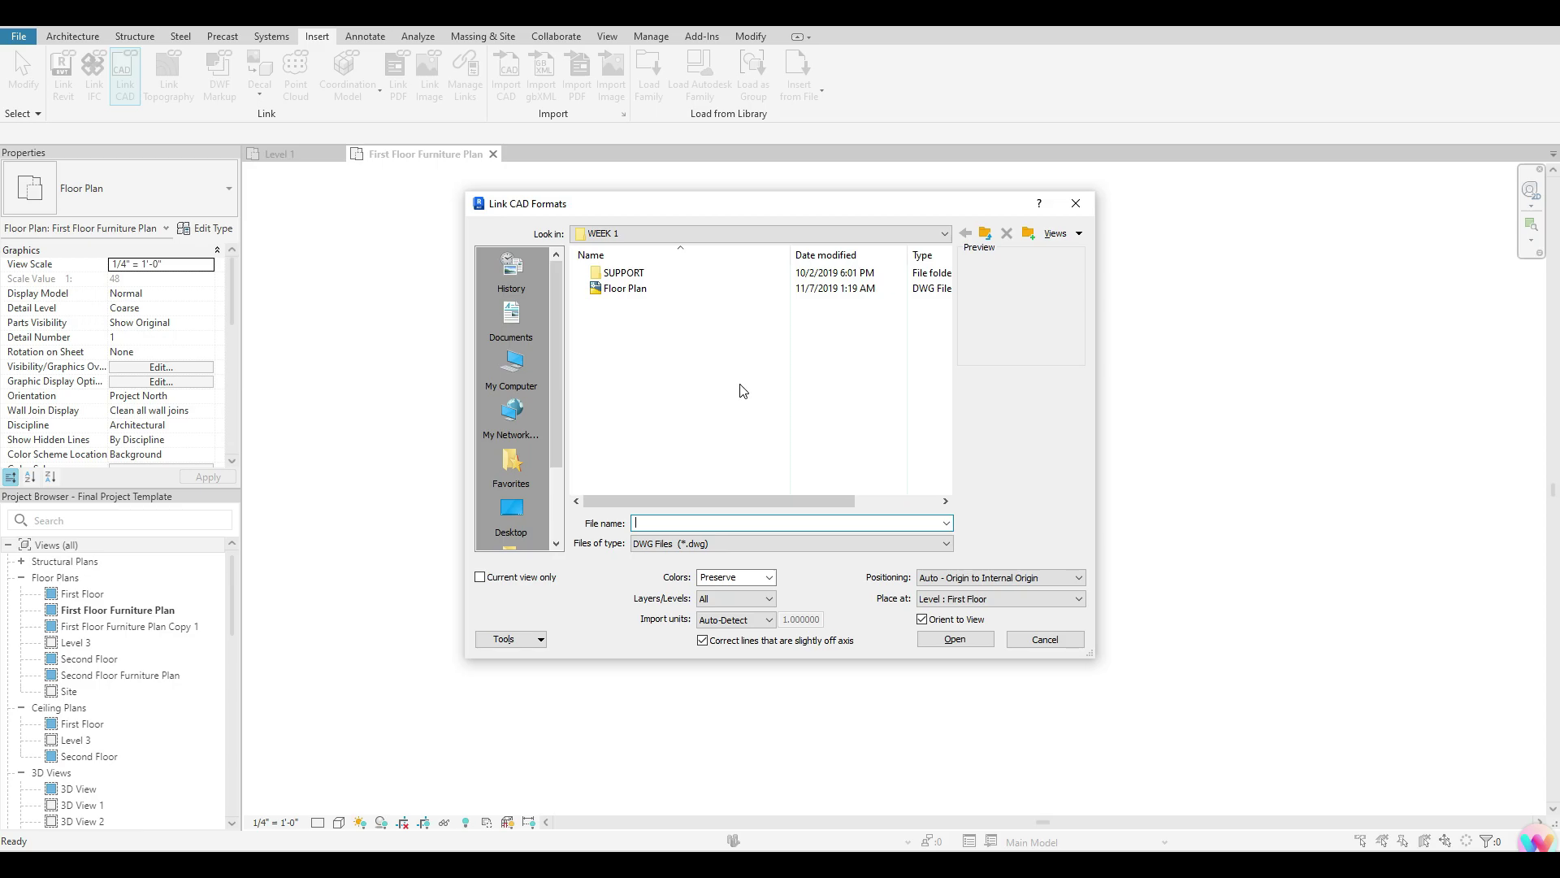
pyautogui.click(638, 291)
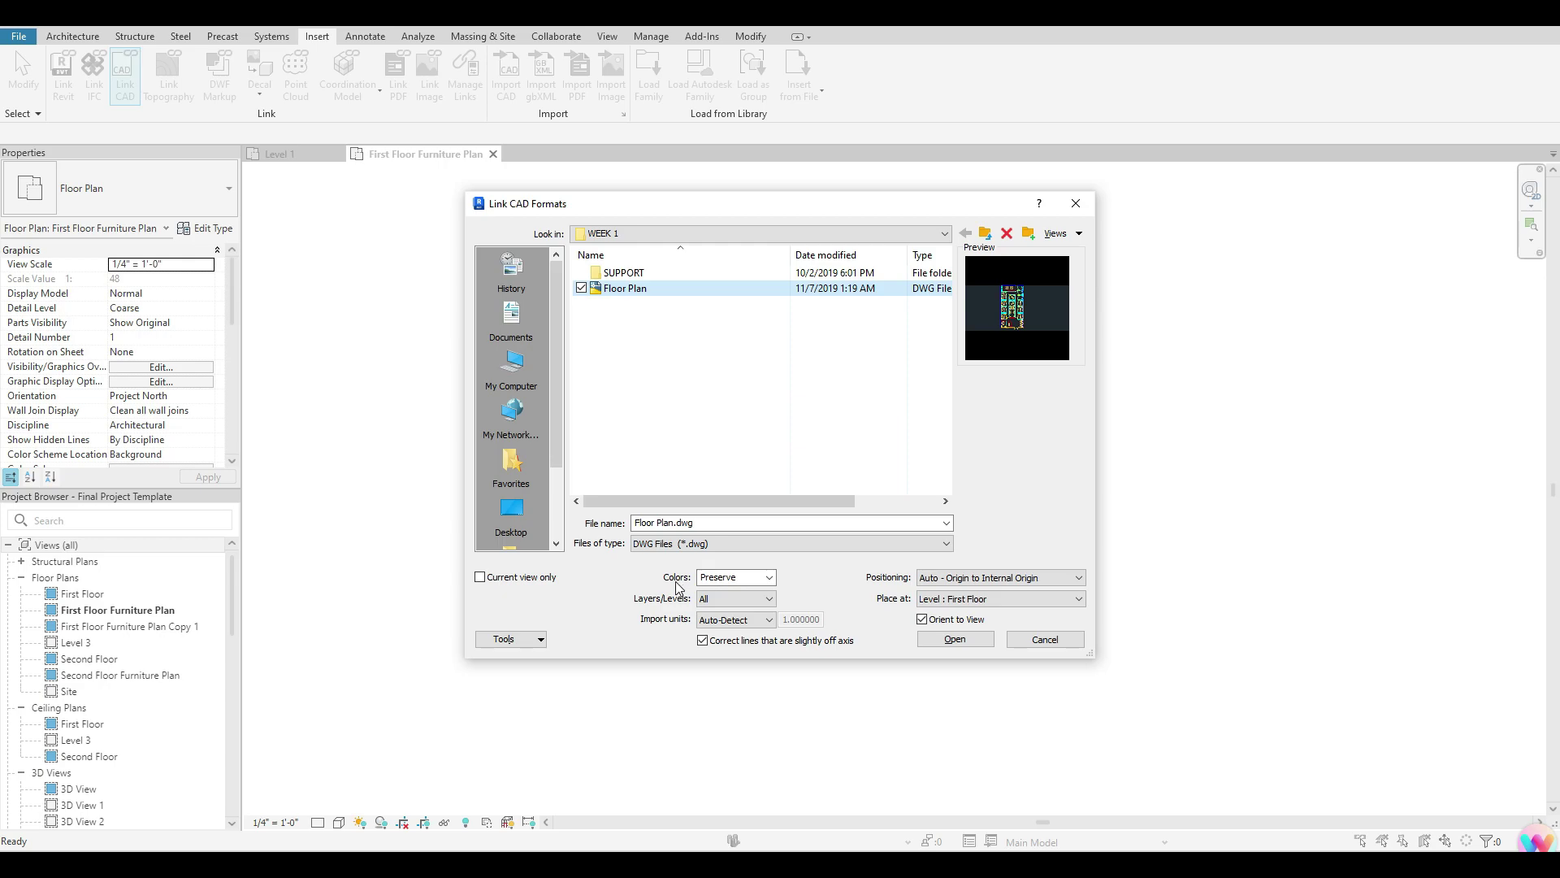
pyautogui.click(769, 578)
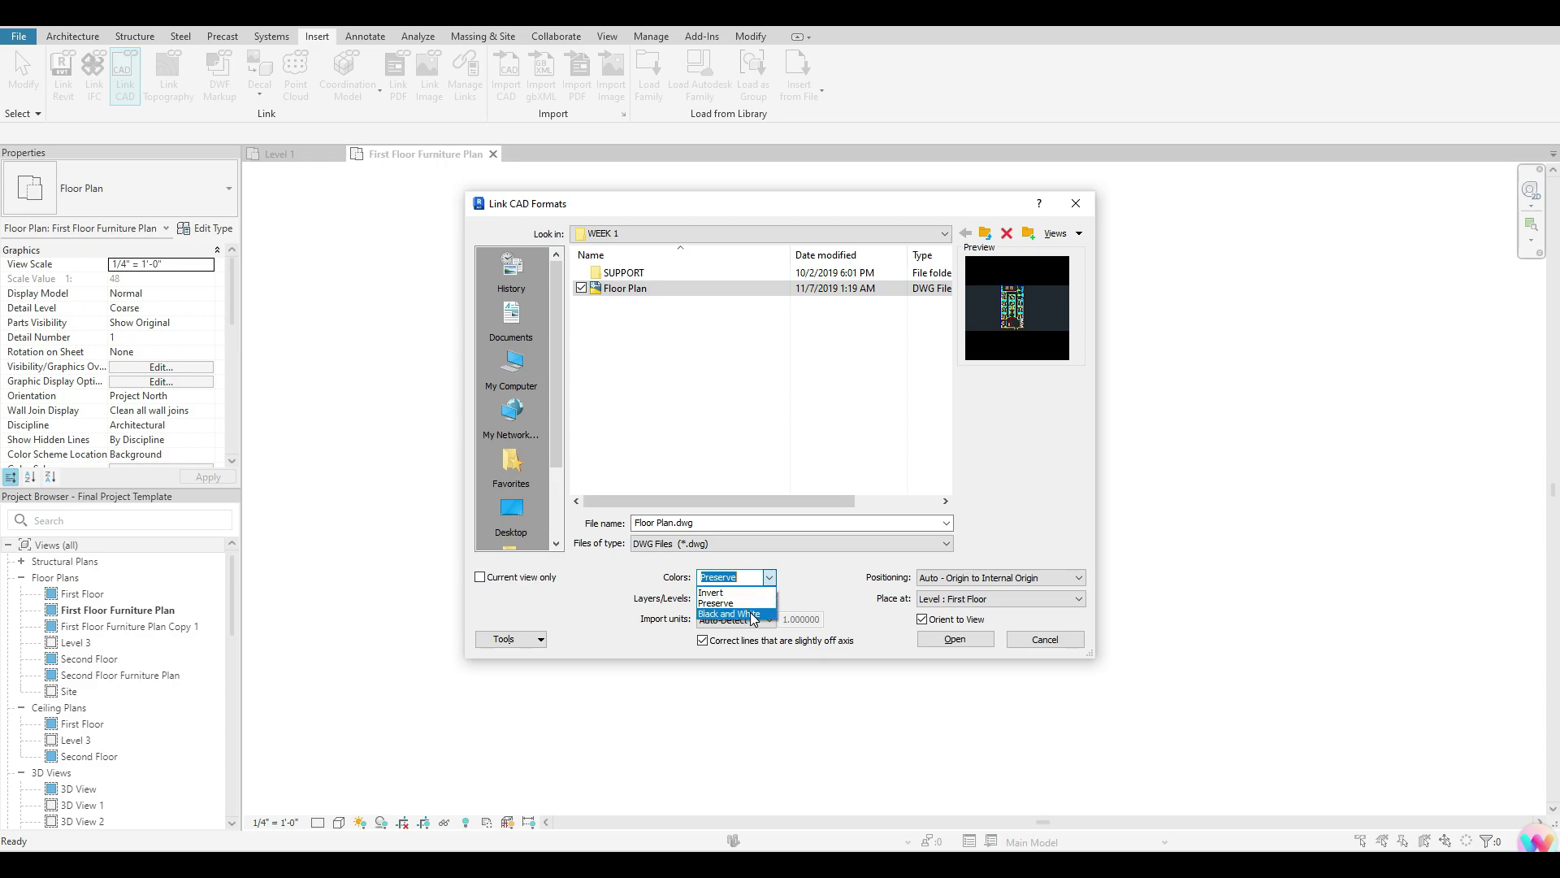
# - Set Floor Plan.dwg's colours to Black and White, keeping all layers
pyautogui.click(754, 620)
pyautogui.press('Down')
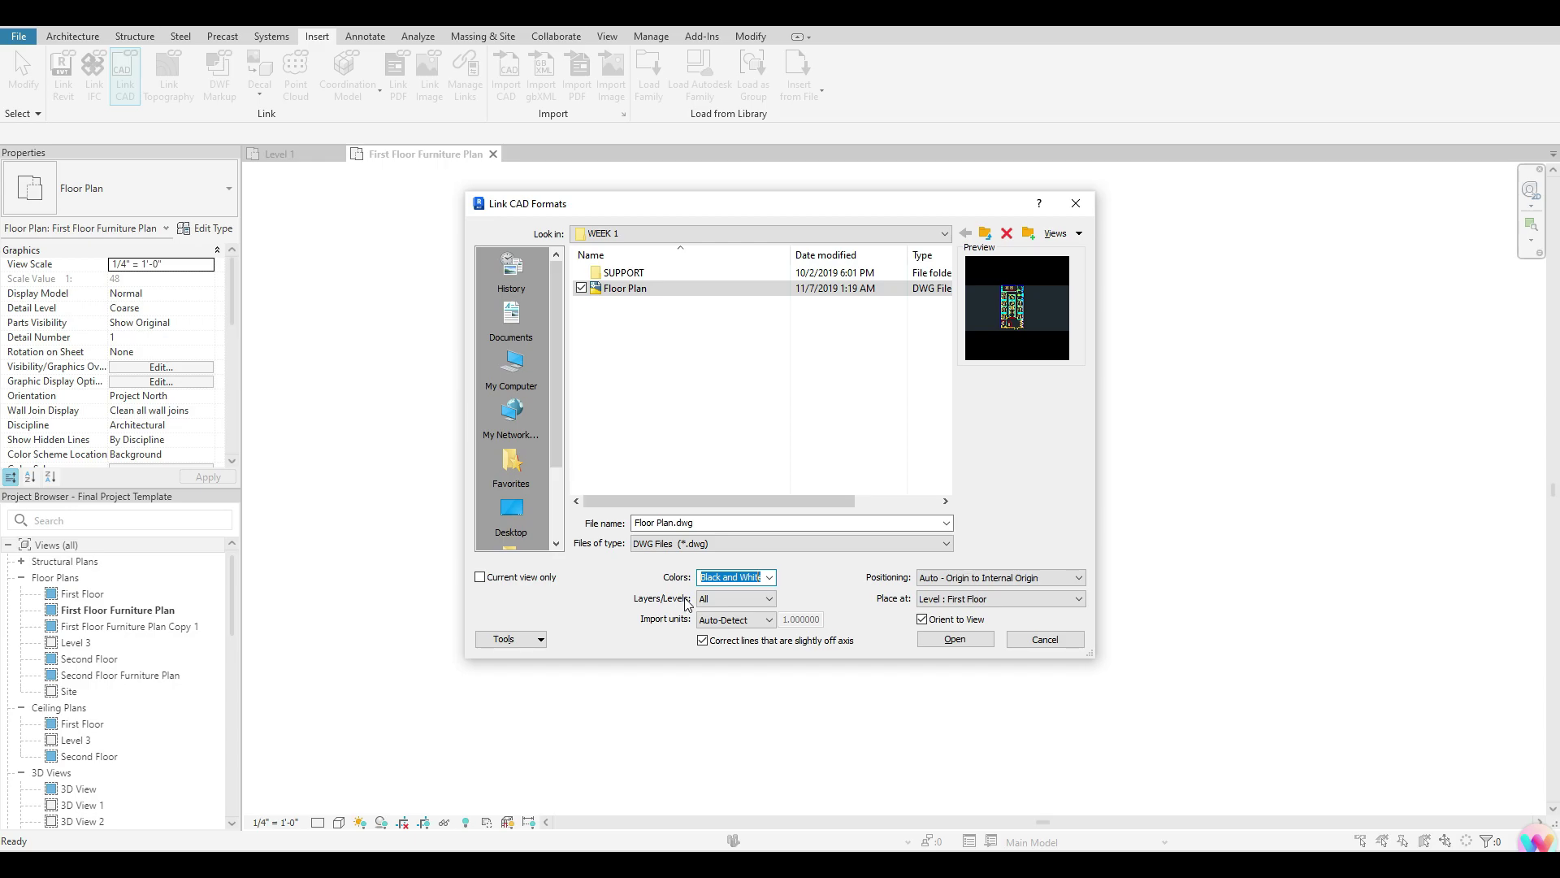
pyautogui.click(770, 599)
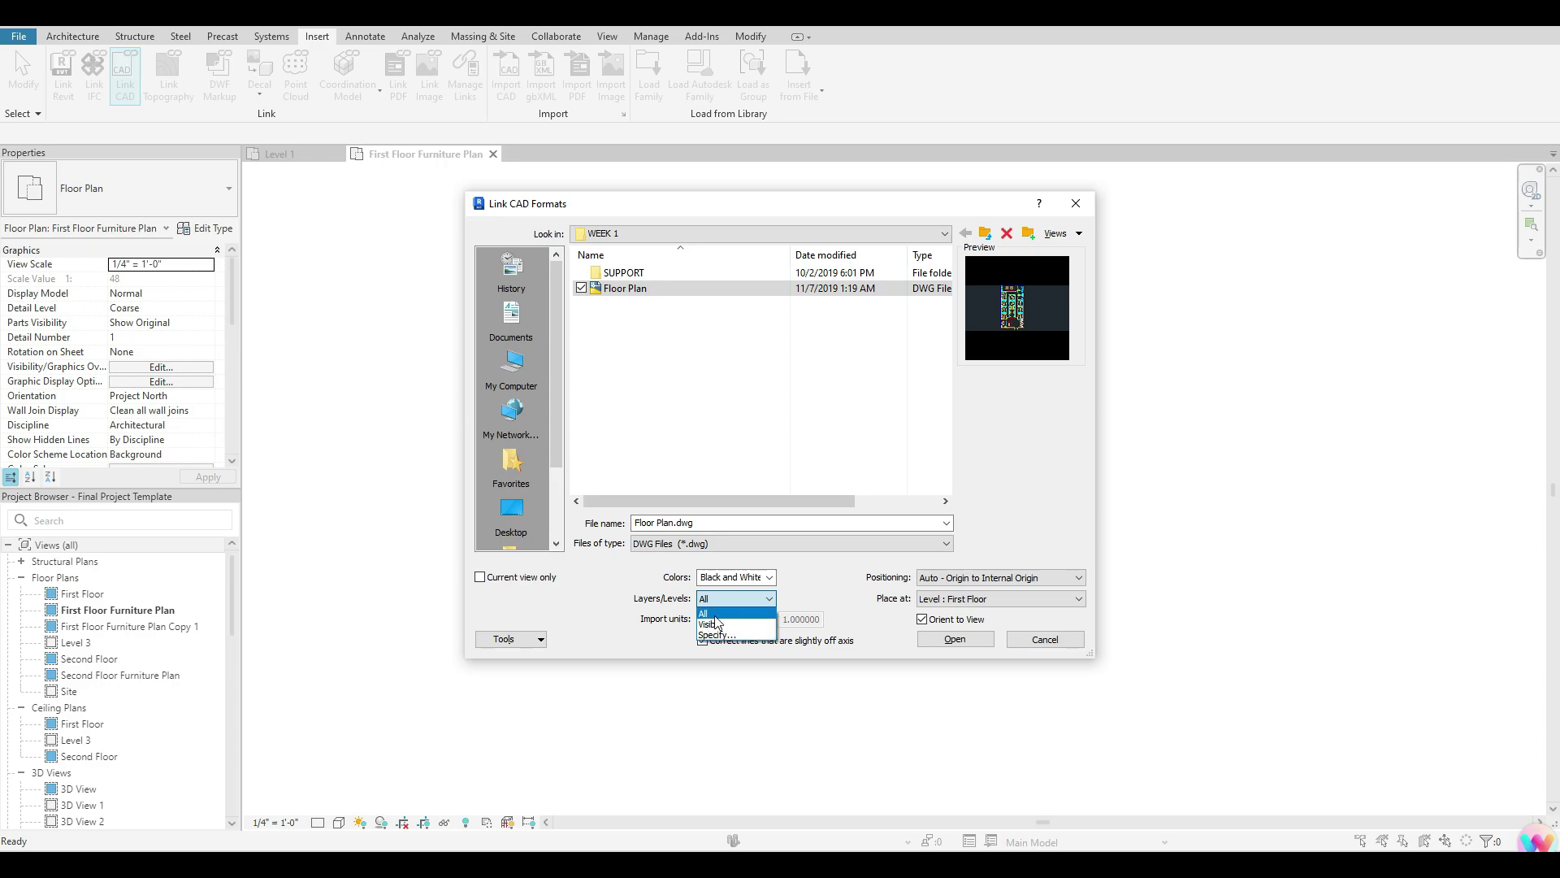
pyautogui.click(715, 616)
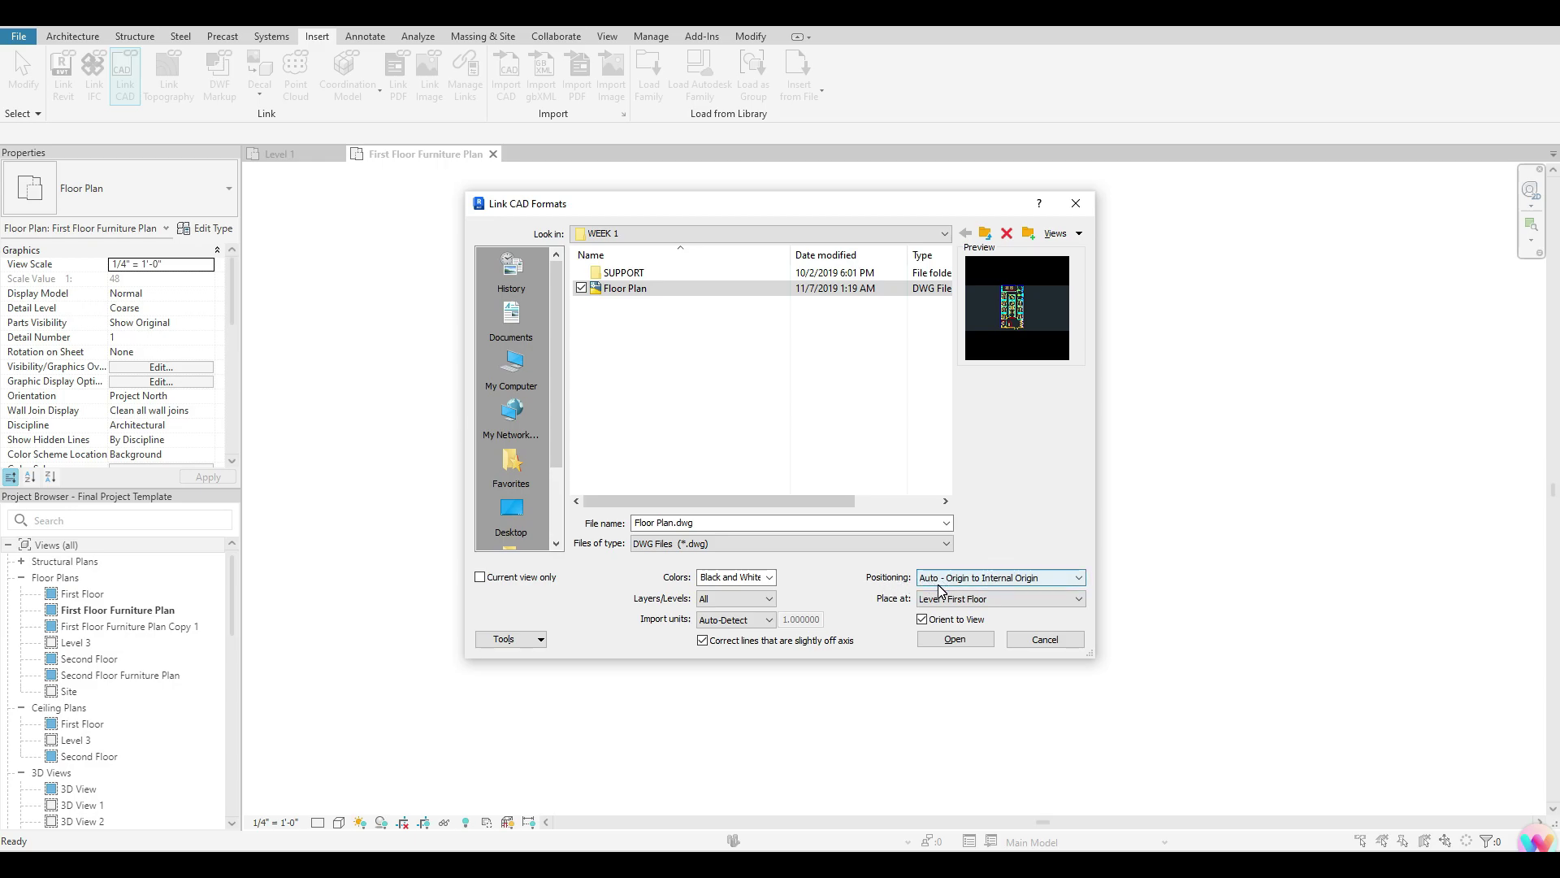
pyautogui.click(1078, 578)
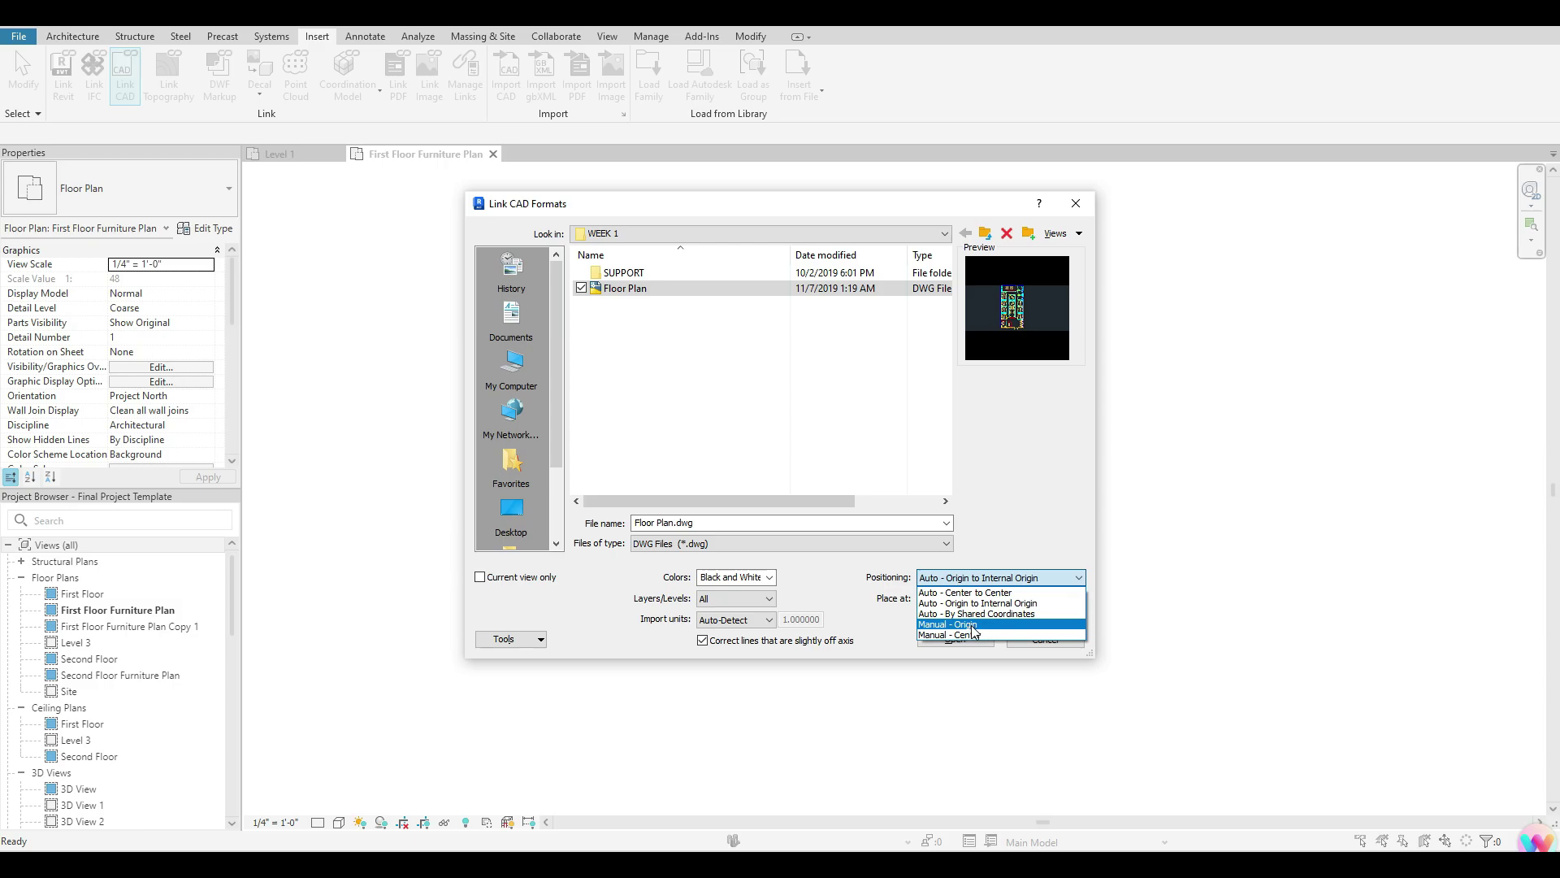
pyautogui.click(1013, 529)
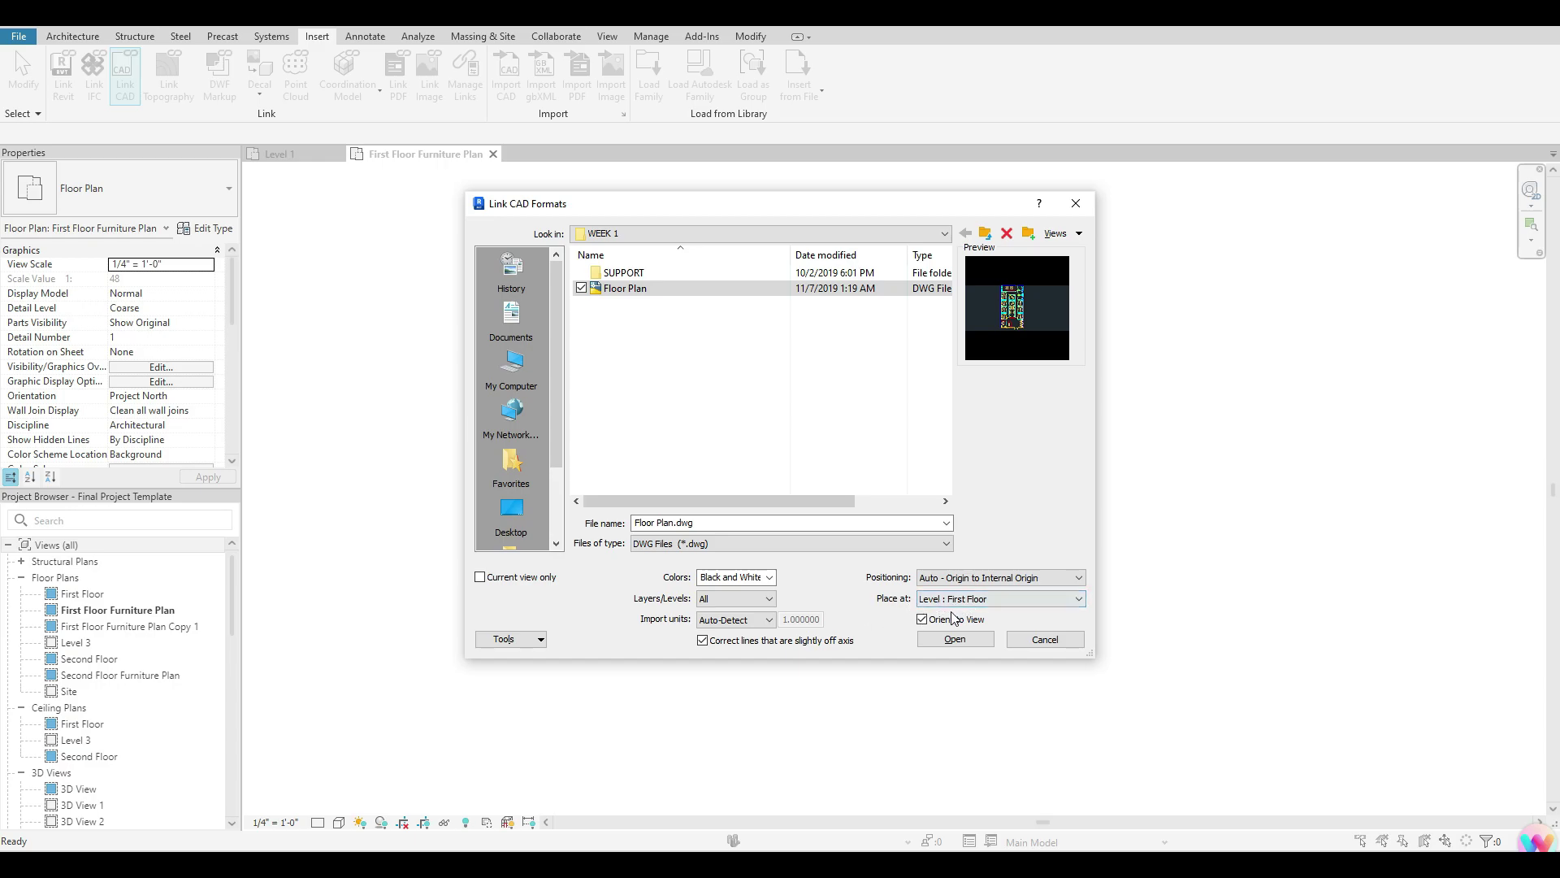
pyautogui.click(1050, 601)
pyautogui.click(1050, 611)
pyautogui.click(480, 578)
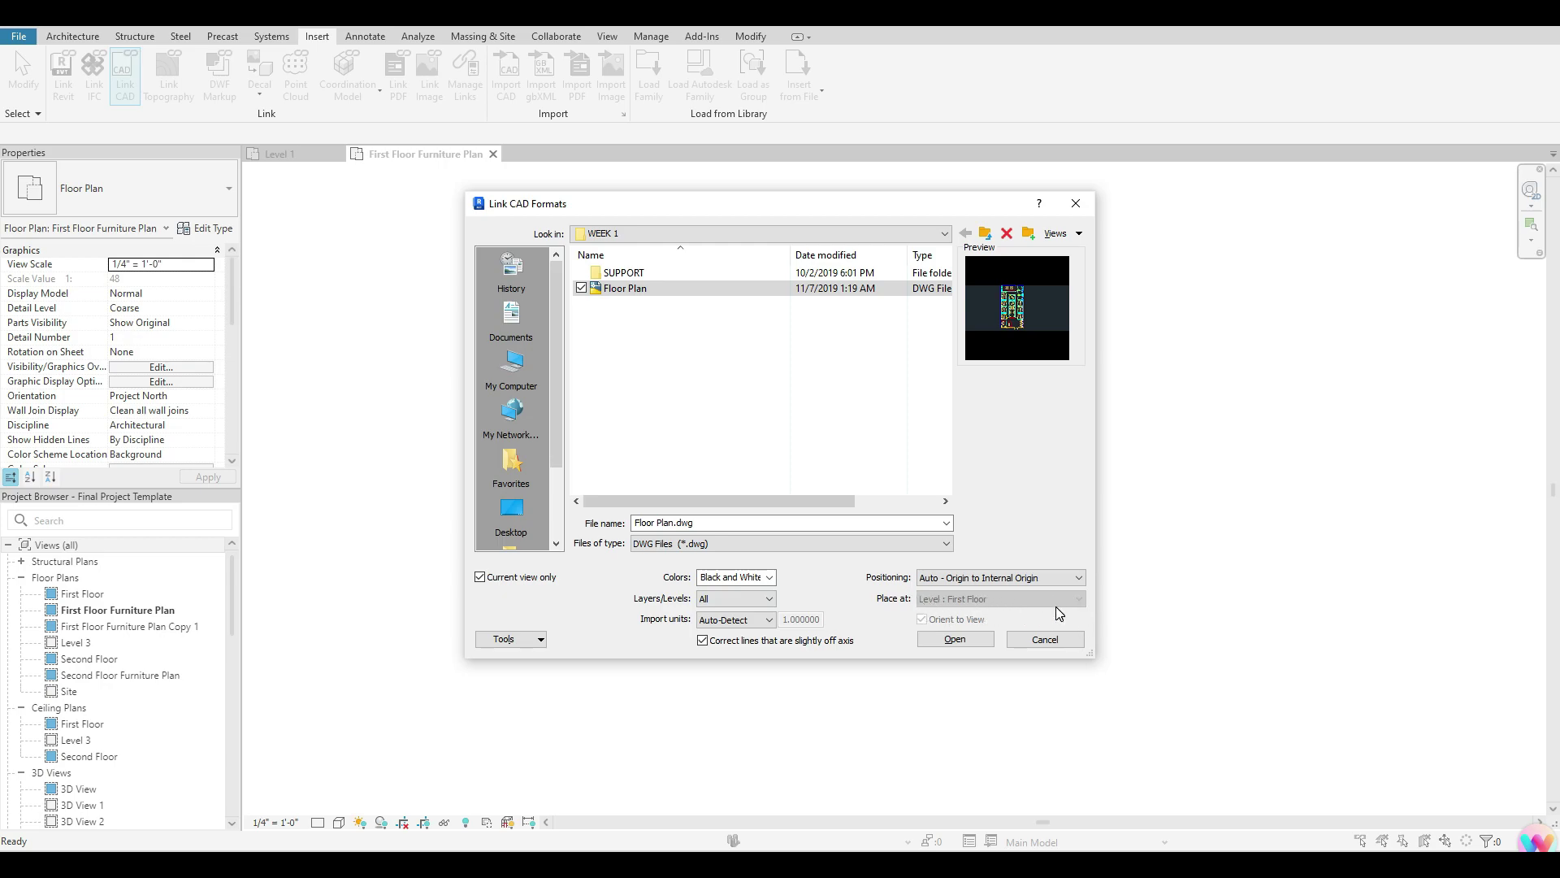
pyautogui.click(481, 577)
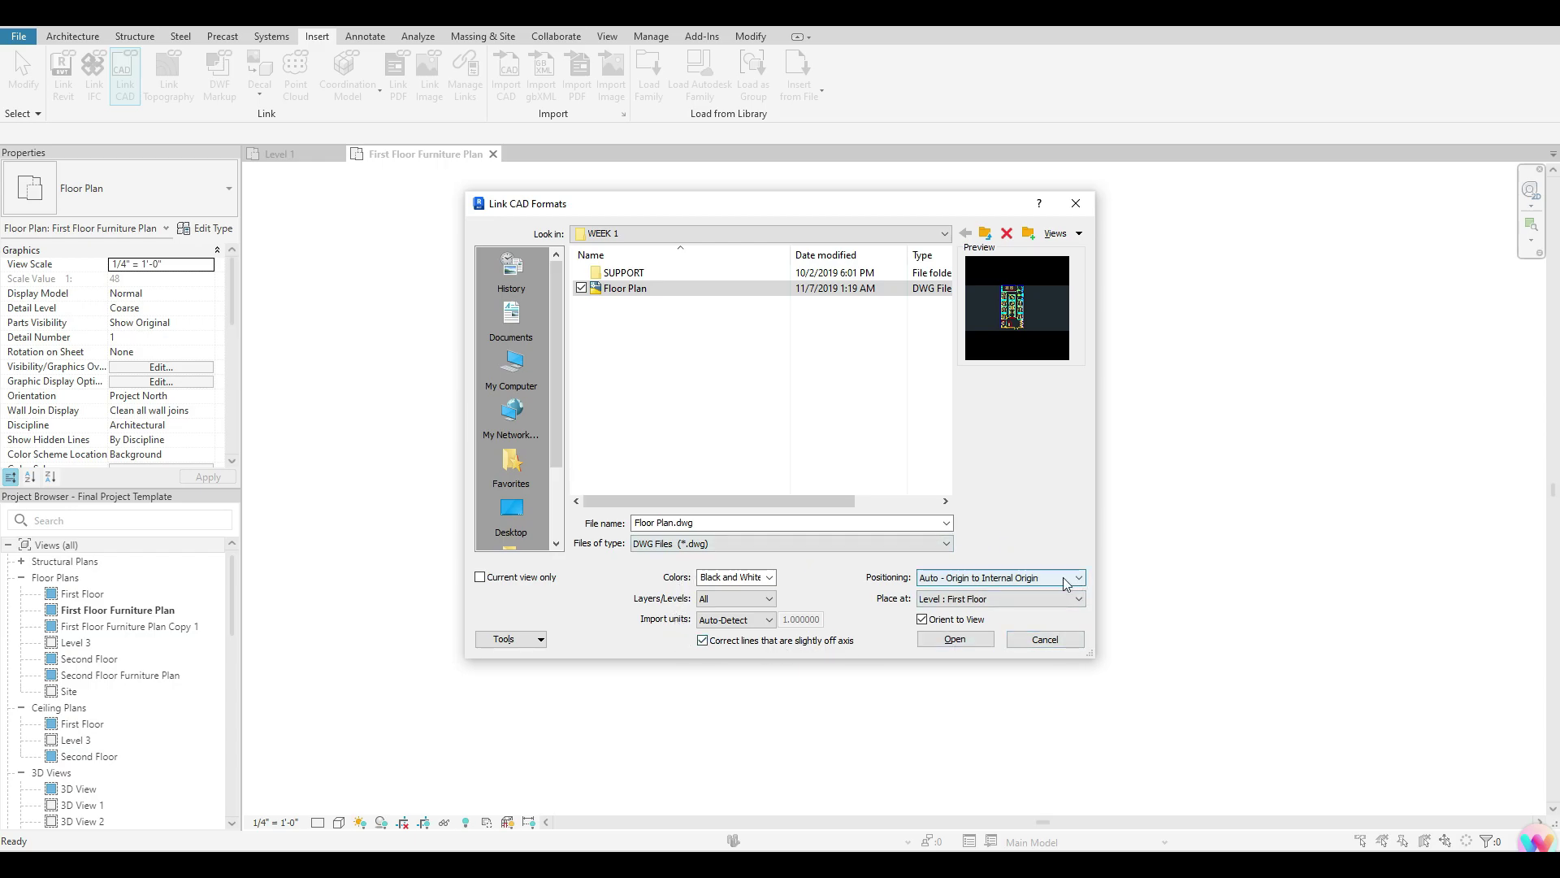
pyautogui.click(956, 640)
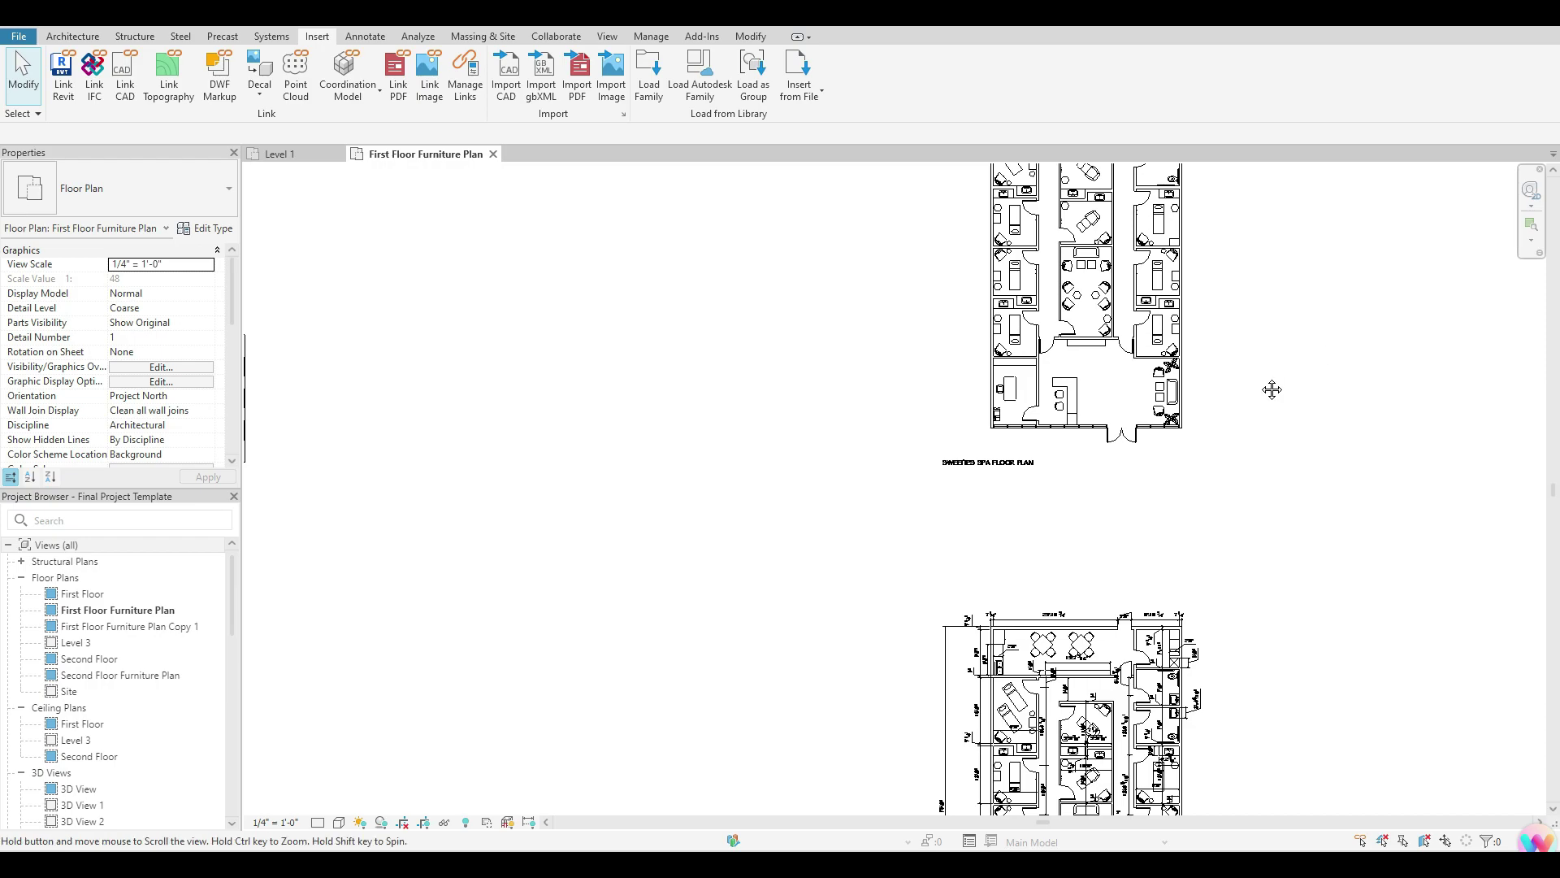
pyautogui.moveTo(1186, 463); pyautogui.dragTo(1028, 472, button='middle')
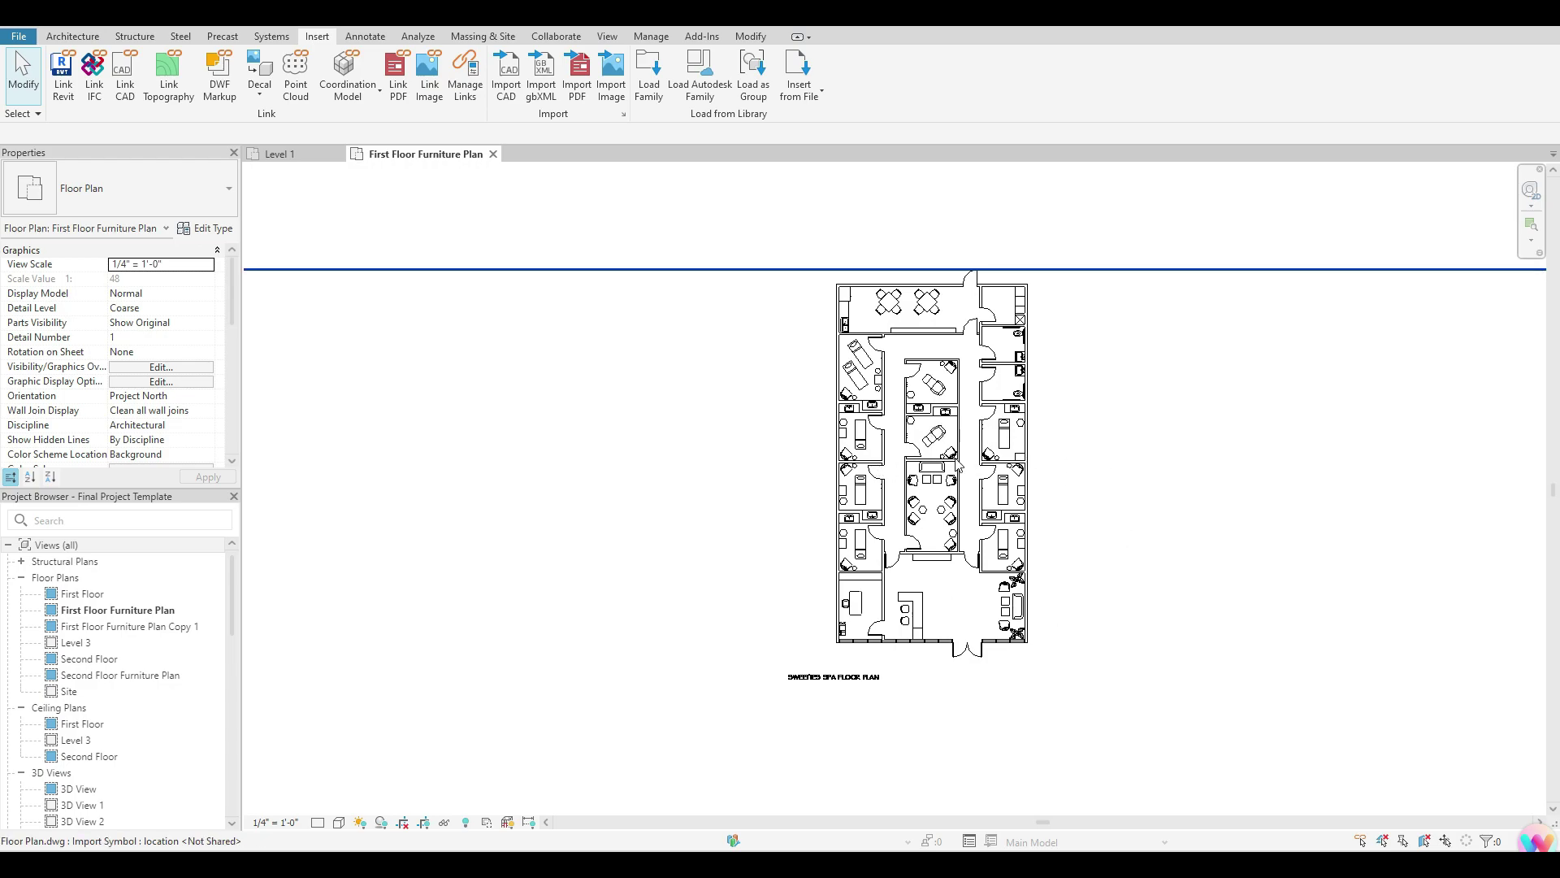
pyautogui.scroll(-1, 959, 463)
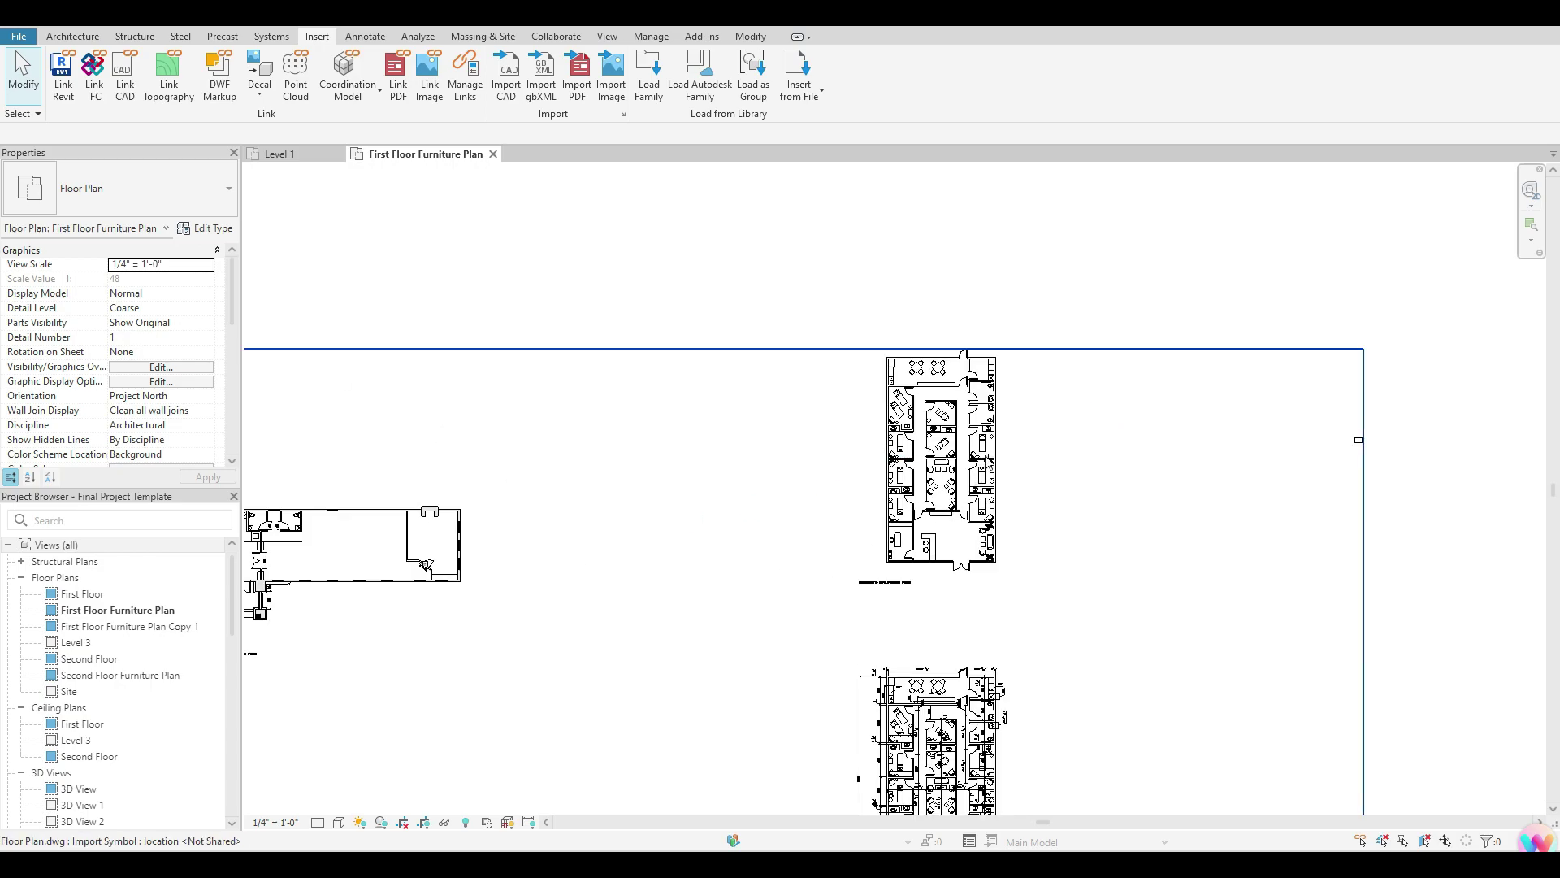
pyautogui.scroll(3, 987, 459)
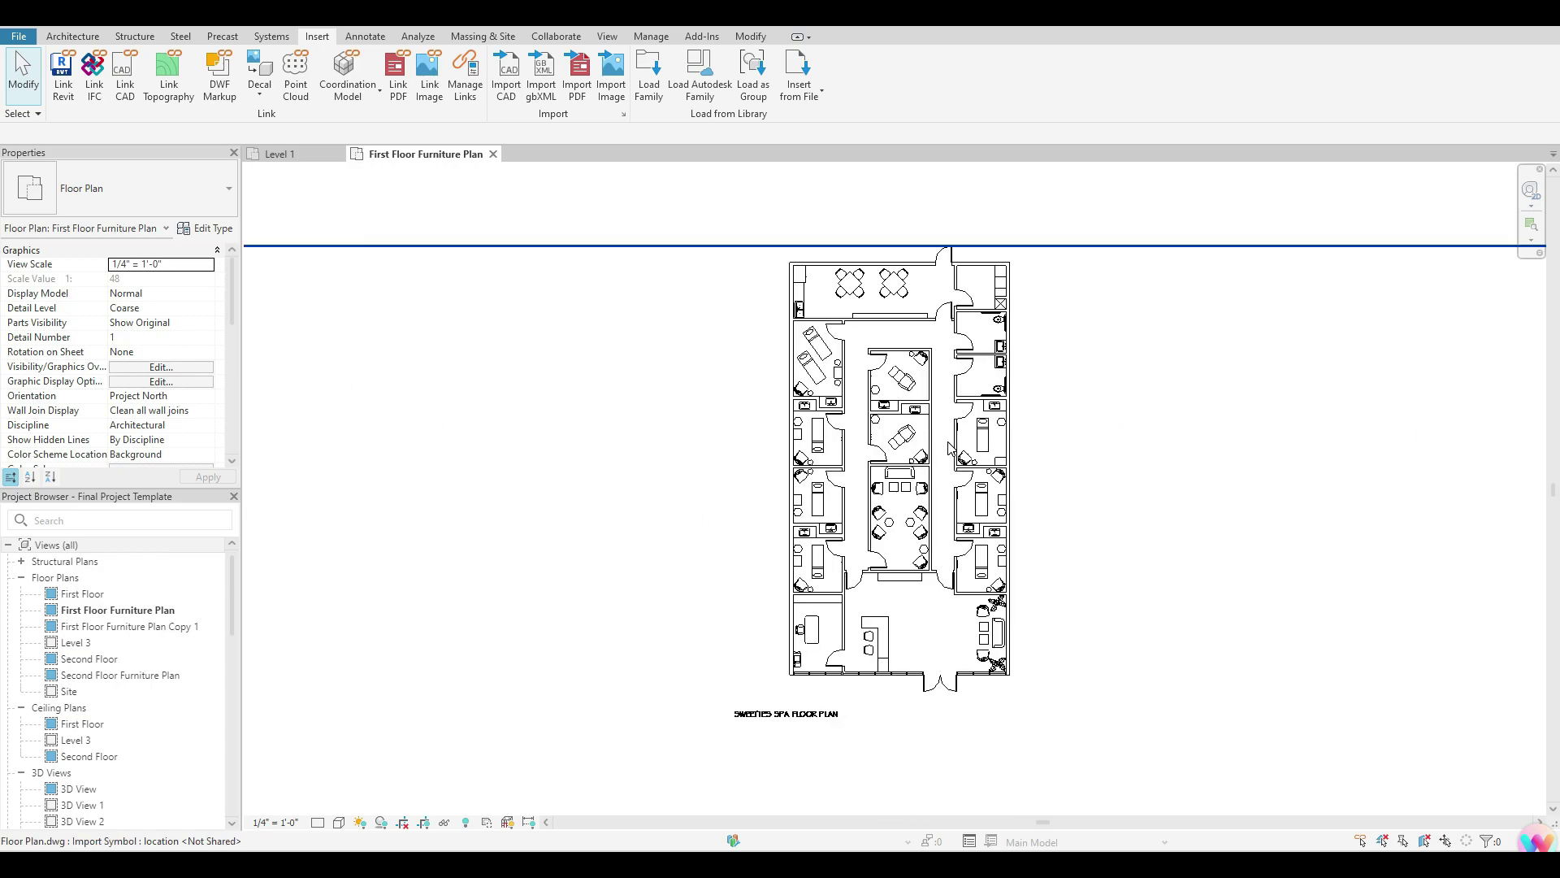
pyautogui.click(946, 441)
# - Unpin the linked Floor Plan.dwg and drag it to a new position in the furniture plan
pyautogui.scroll(-2, 967, 510)
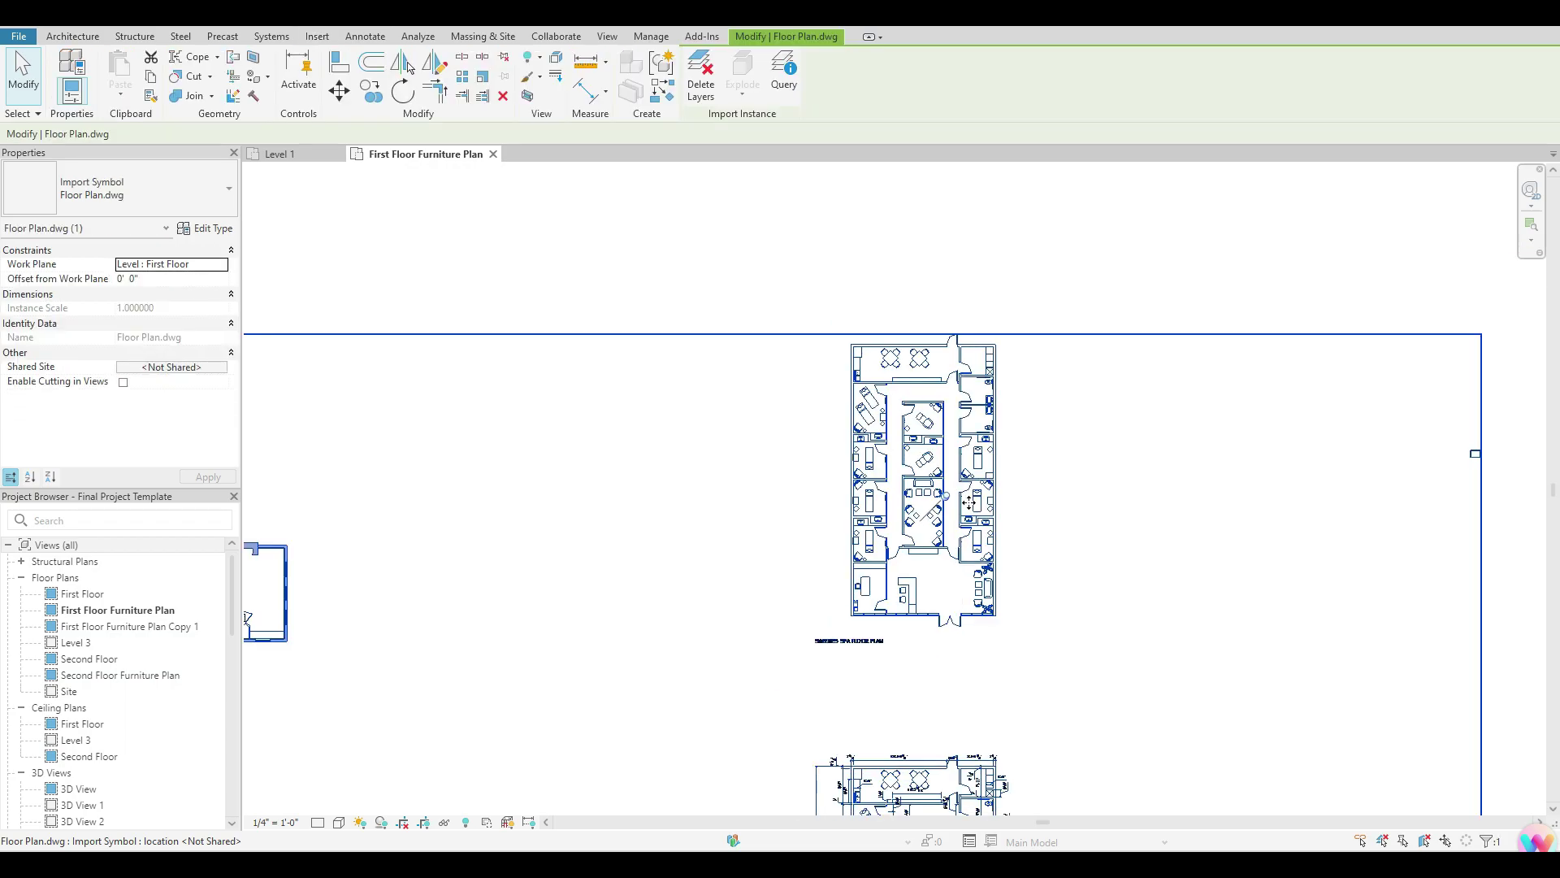
pyautogui.scroll(-1, 776, 502)
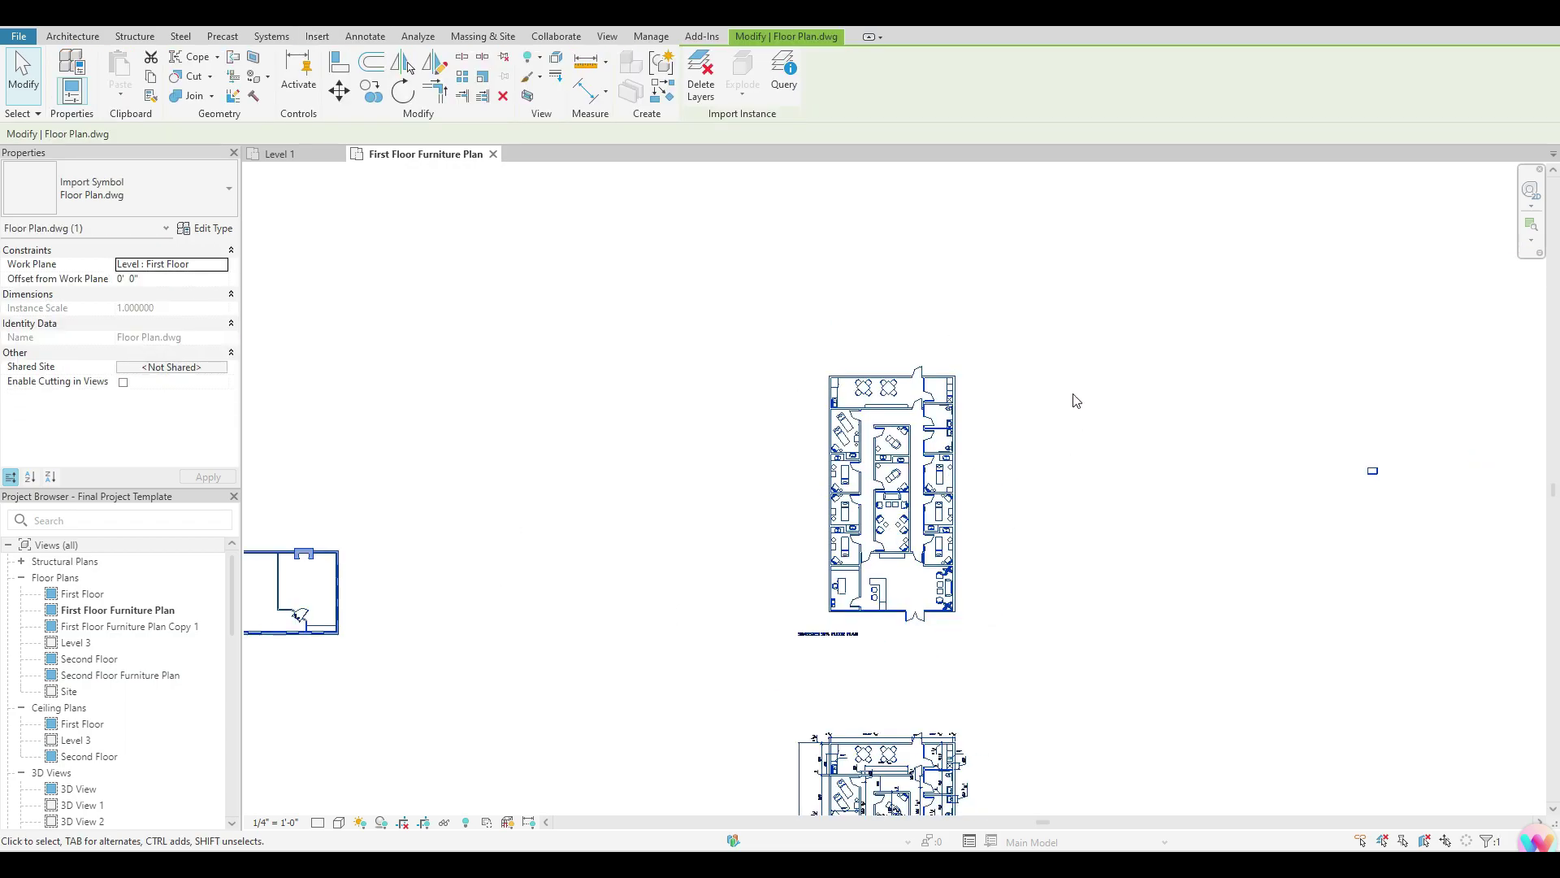
pyautogui.scroll(-1, 935, 398)
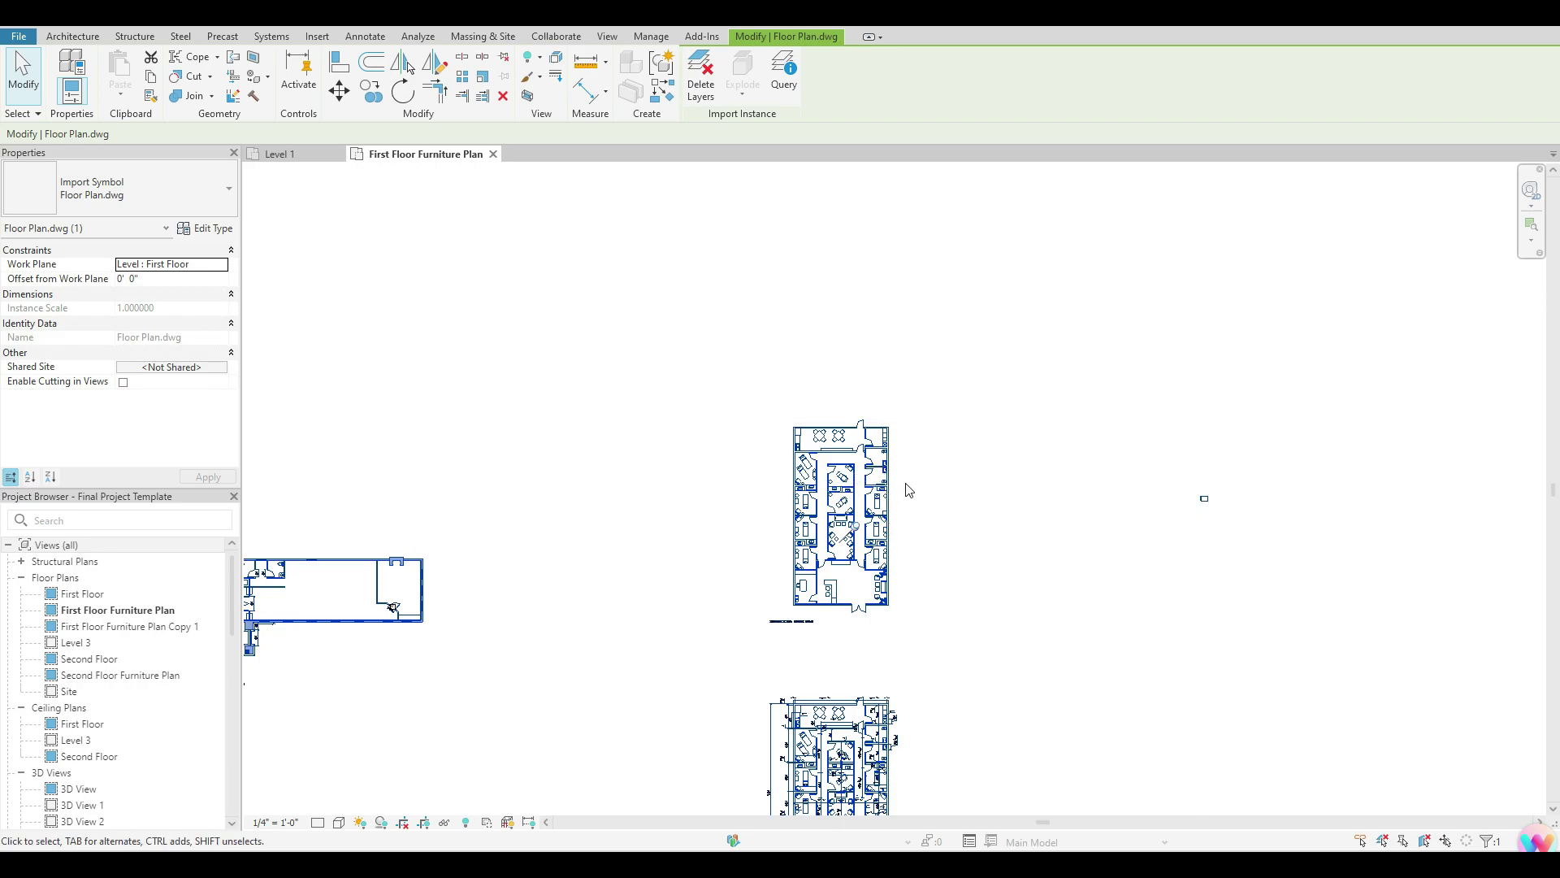
pyautogui.click(857, 532)
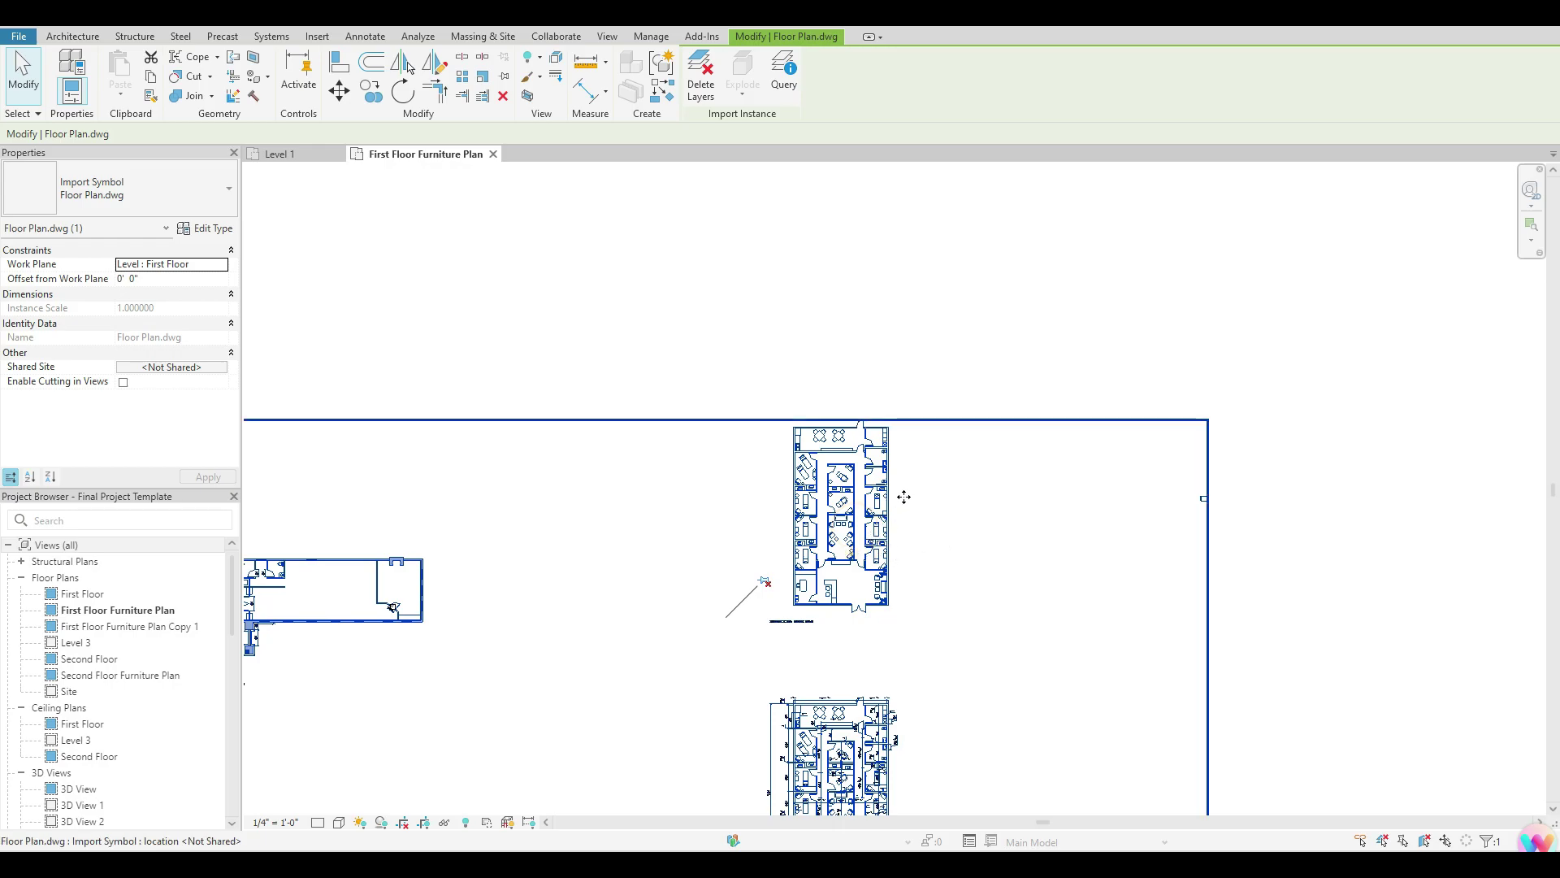
pyautogui.moveTo(902, 495); pyautogui.dragTo(941, 404)
pyautogui.scroll(6, 875, 453)
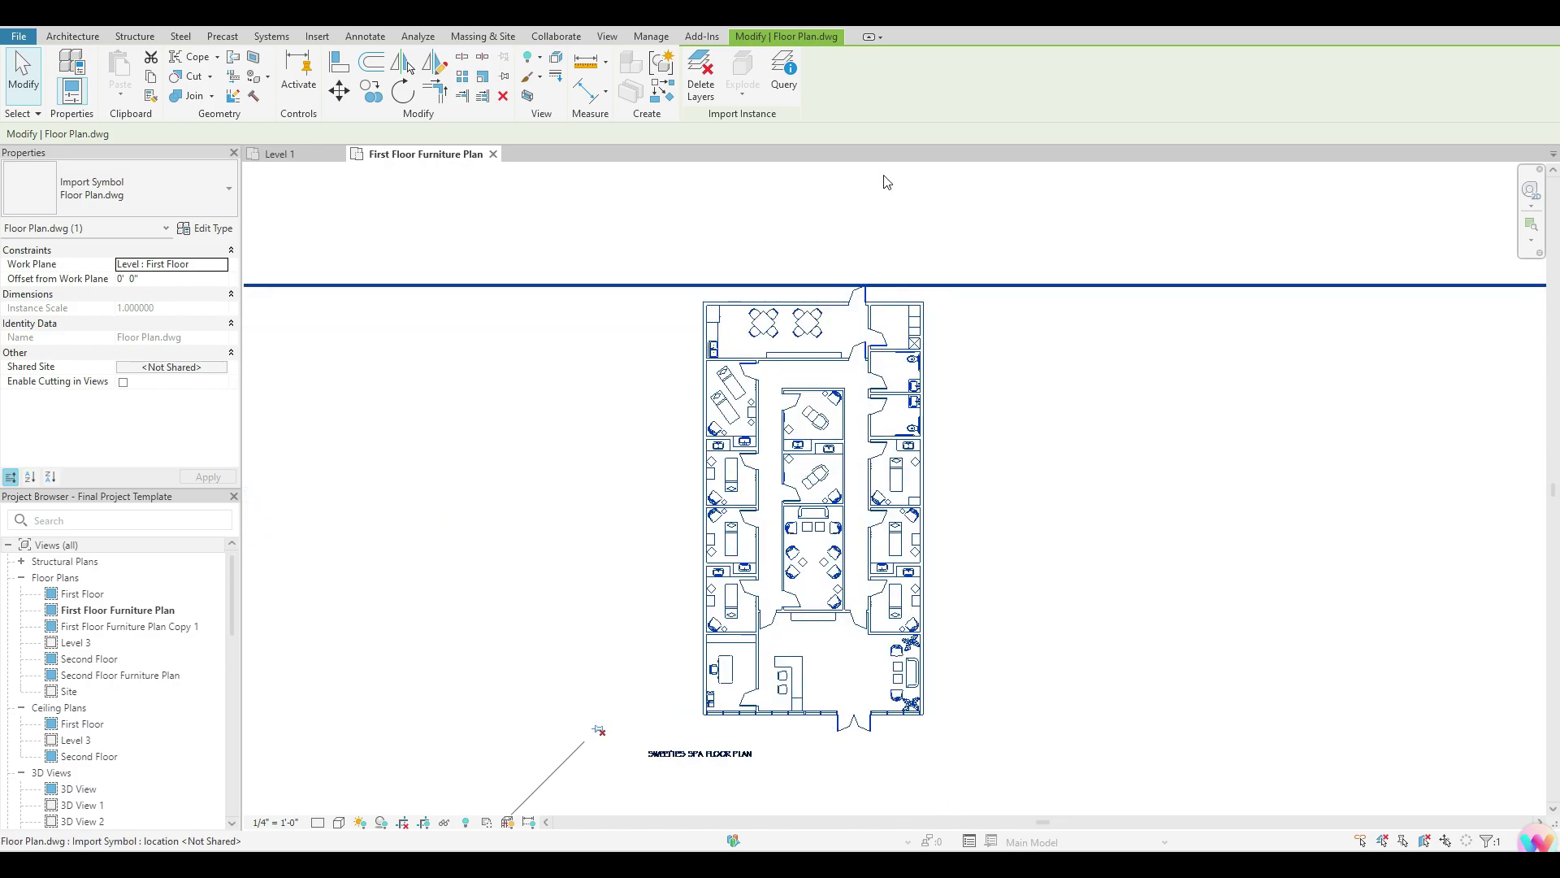
pyautogui.click(892, 235)
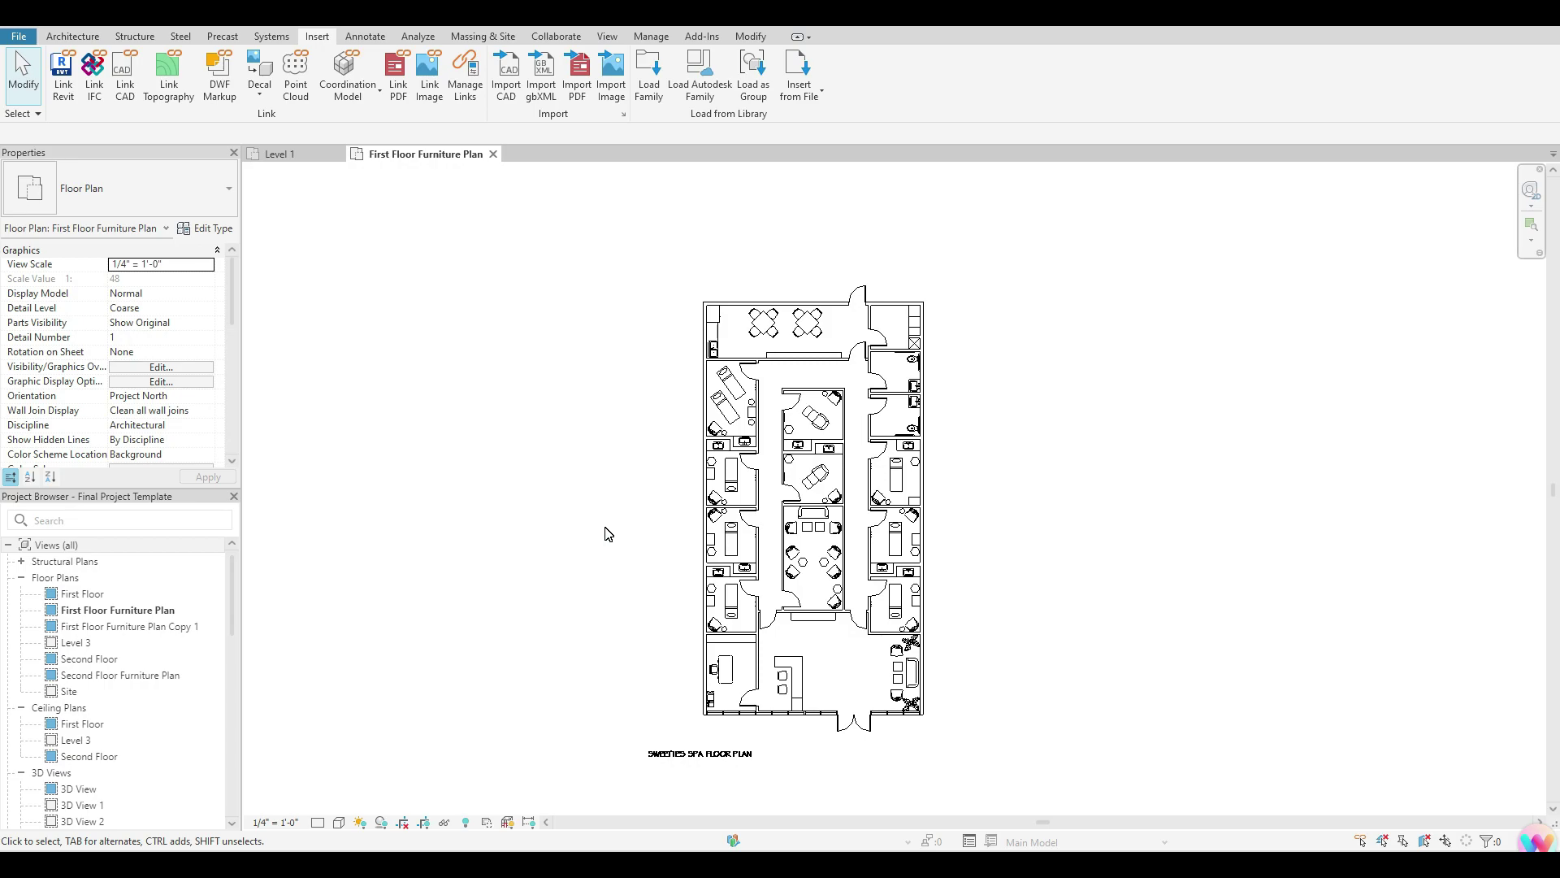
pyautogui.click(641, 37)
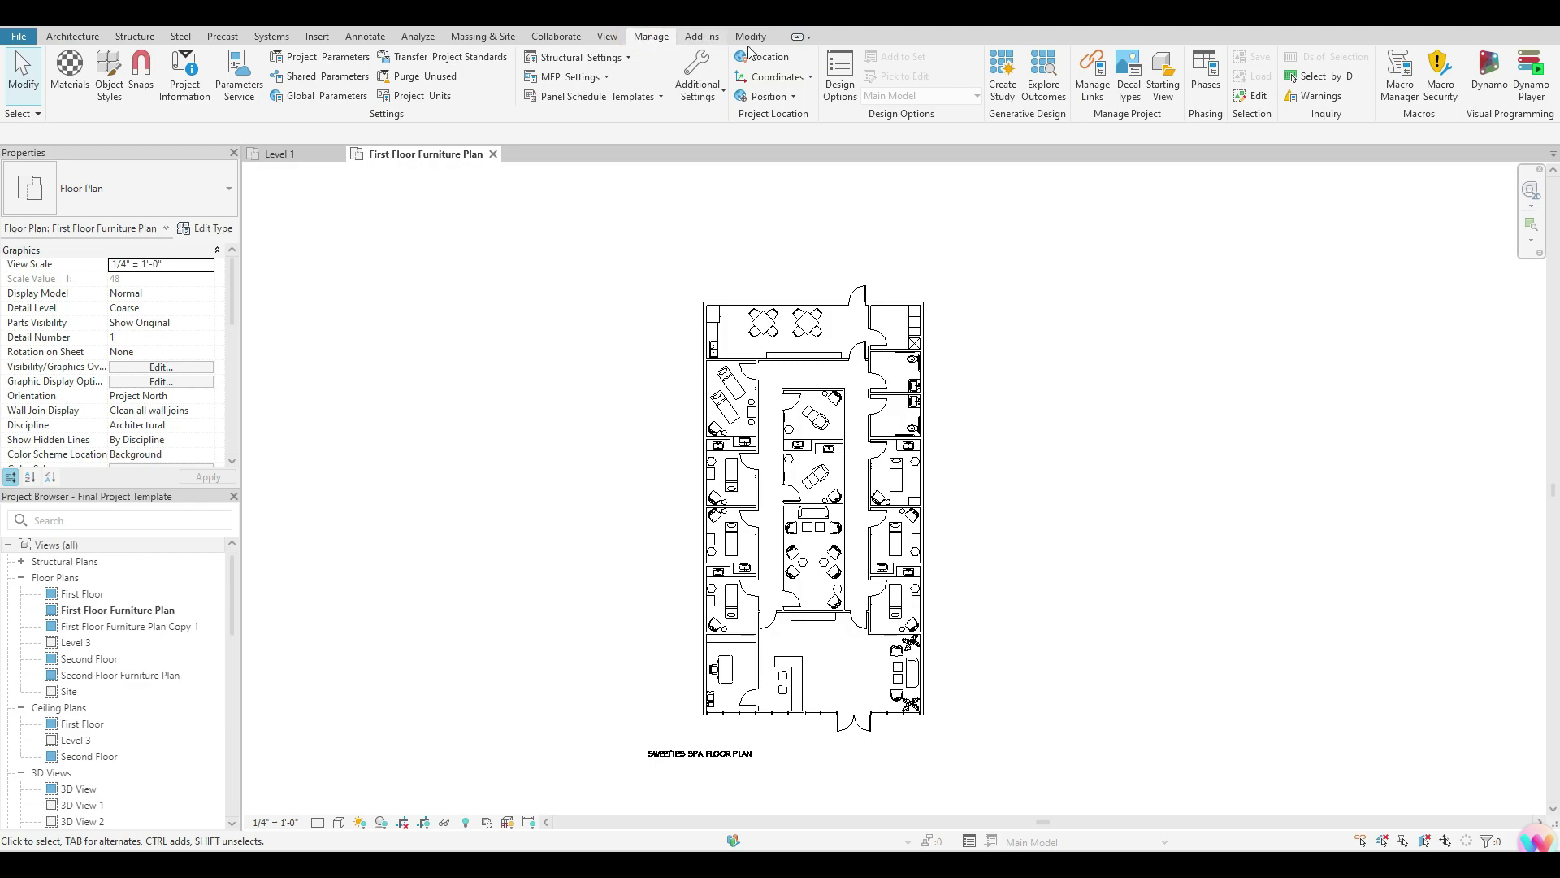
# - In Manage Links' CAD Formats tab, verify Floor Plan.dwg is Loaded with a Relative path
pyautogui.click(1093, 86)
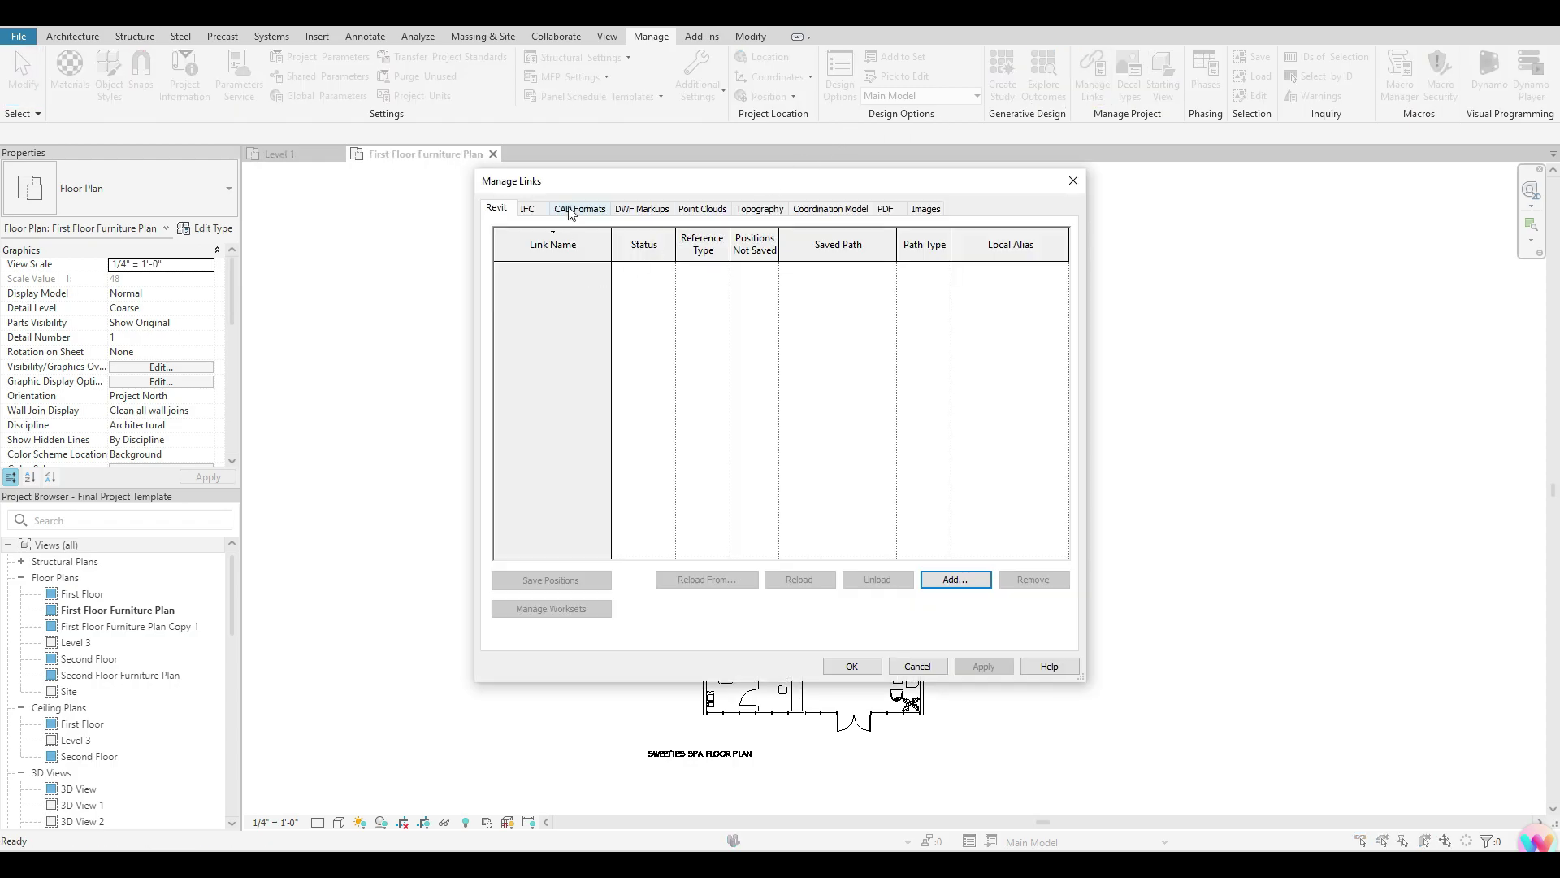
pyautogui.click(582, 210)
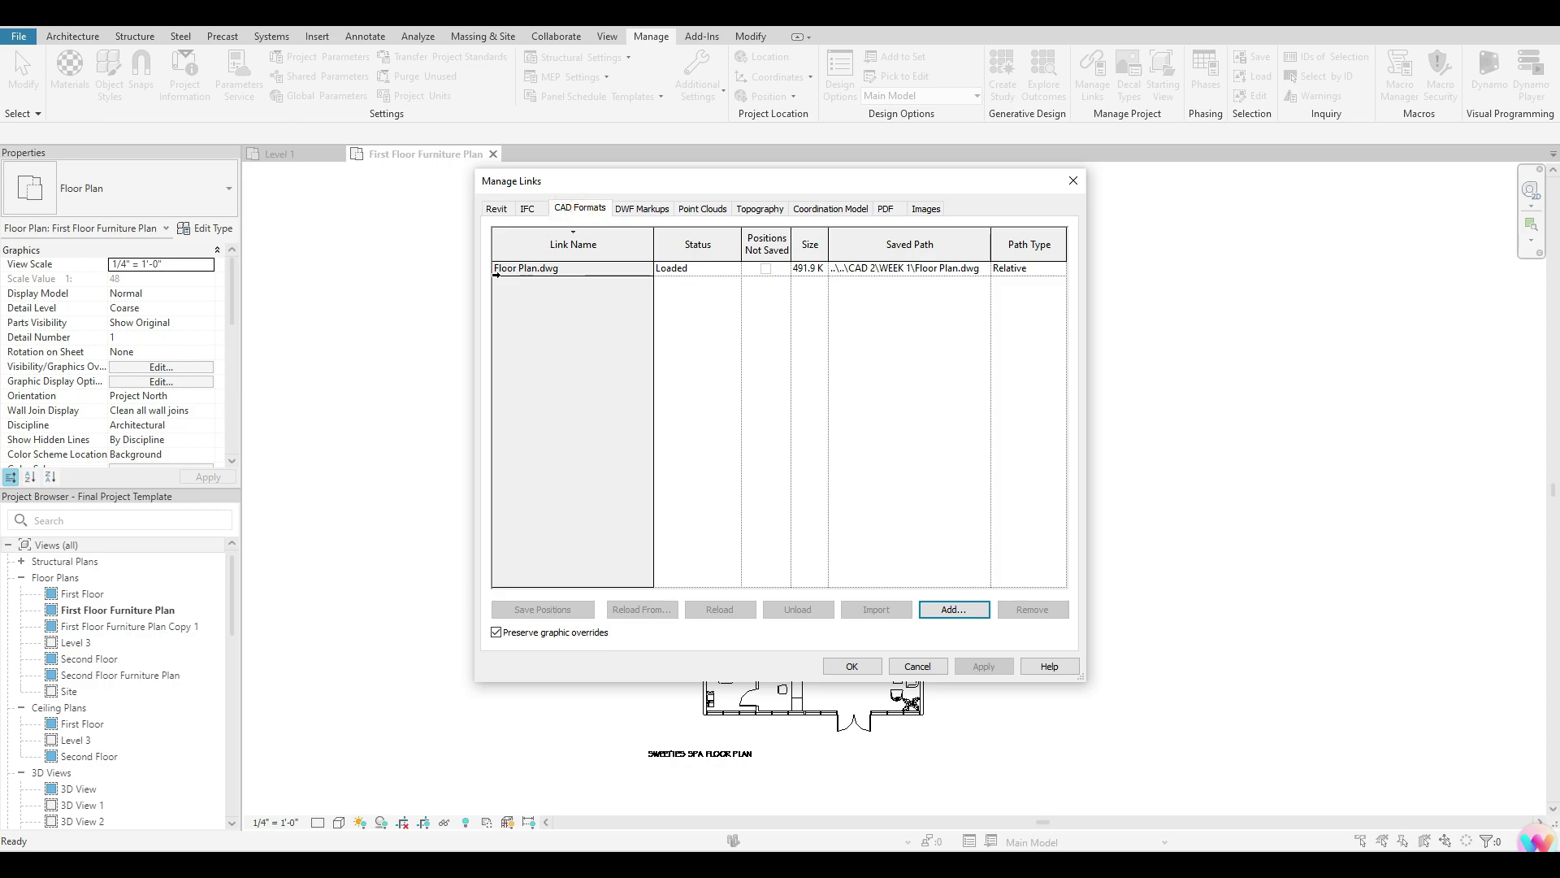
pyautogui.click(525, 268)
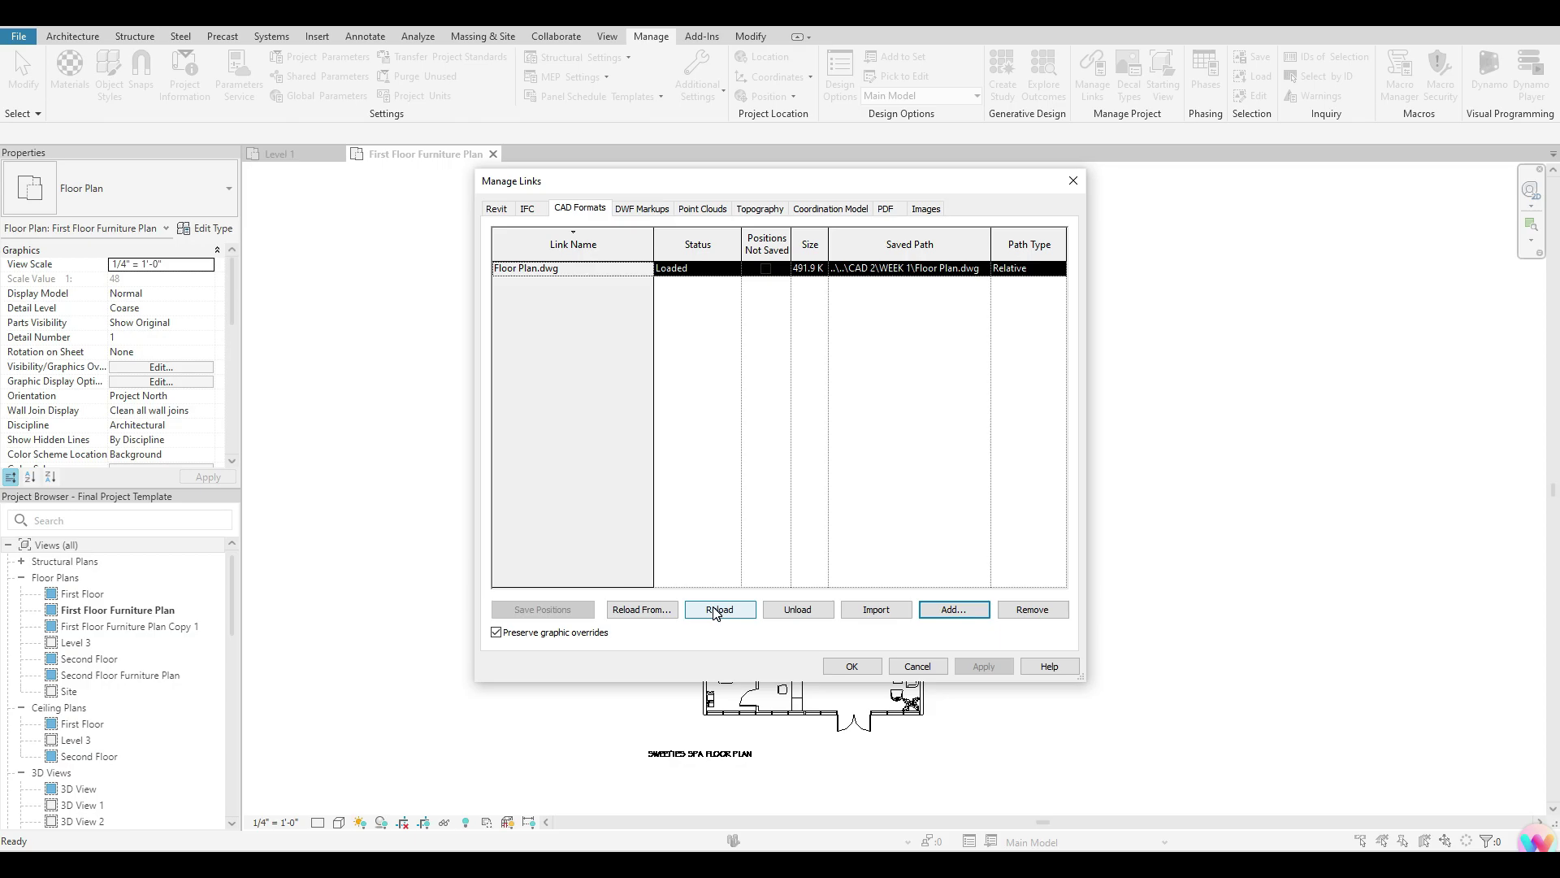
pyautogui.click(853, 667)
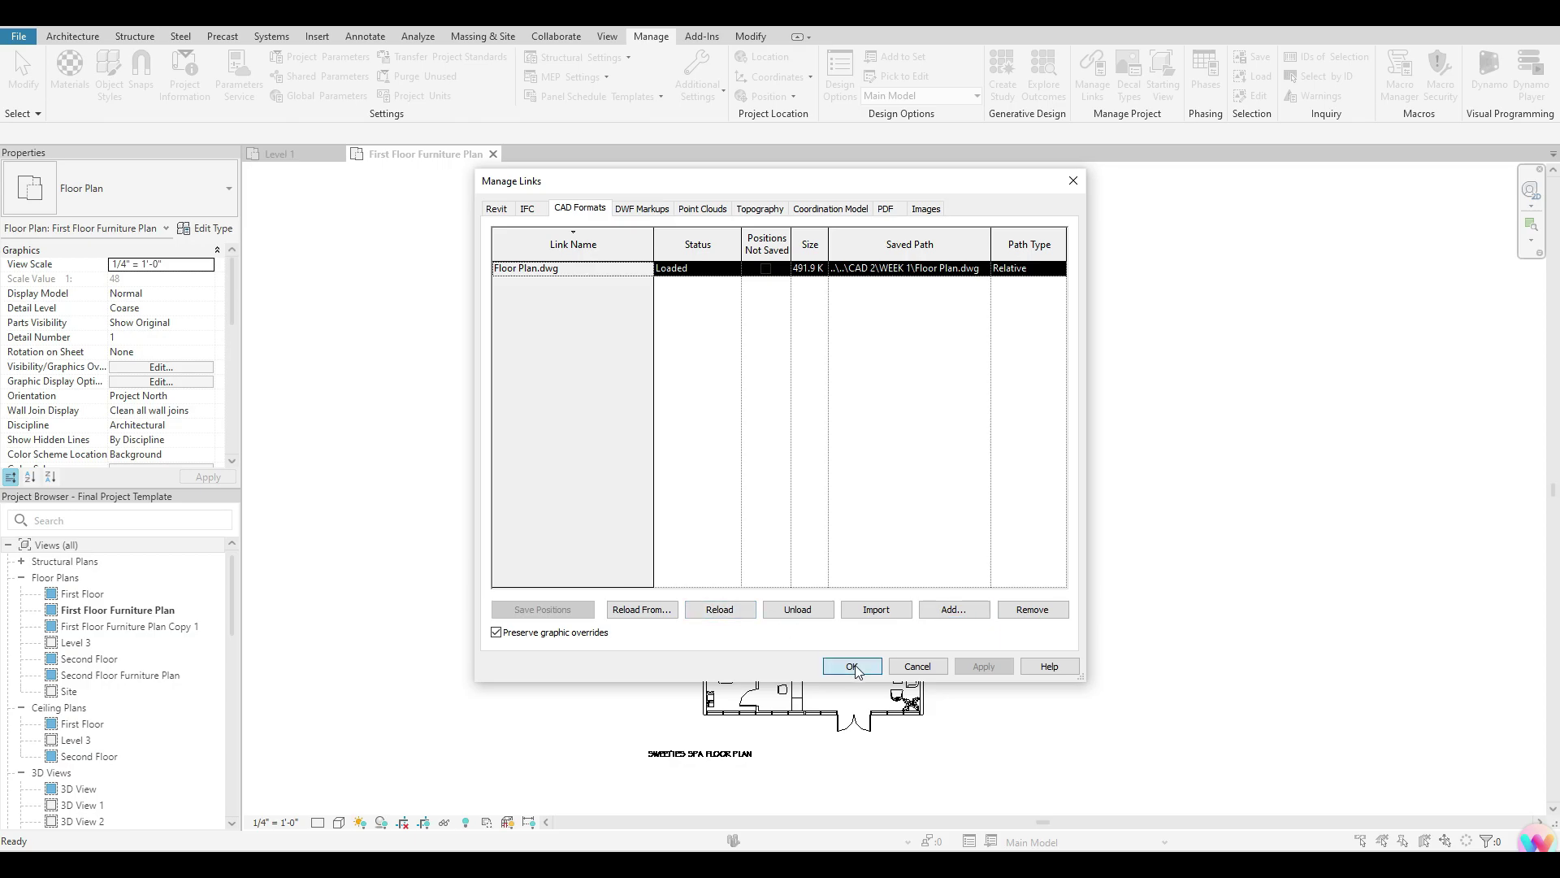